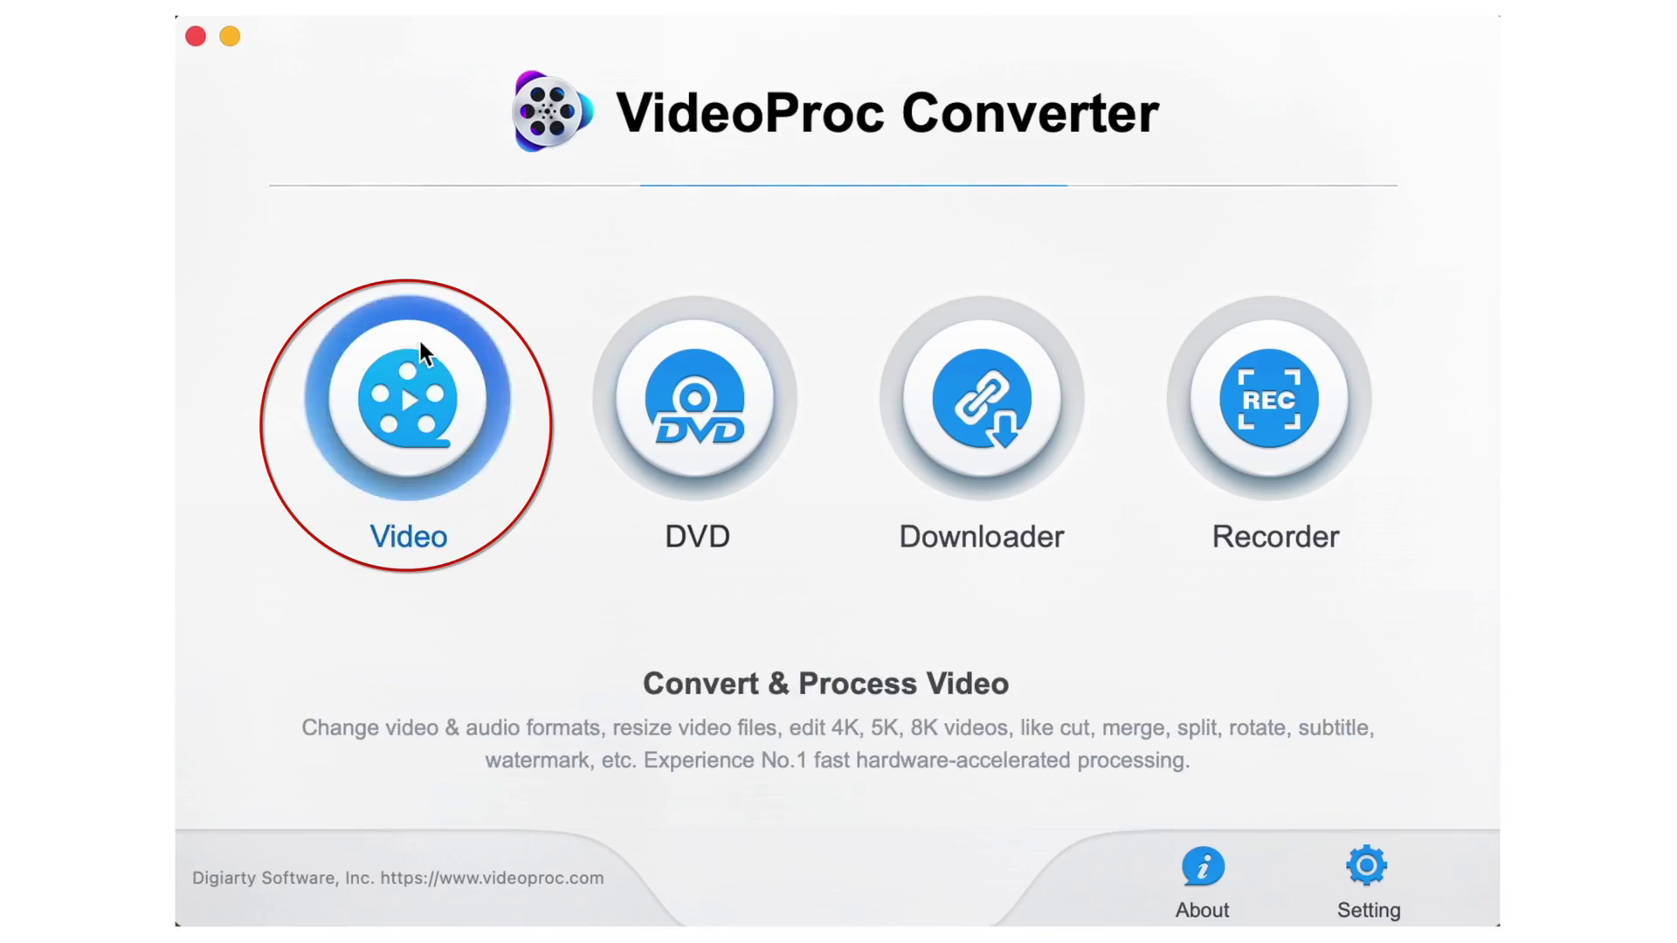
Step: Add VPC Whales.mov to the Video converter's conversion list
left_click(423, 404)
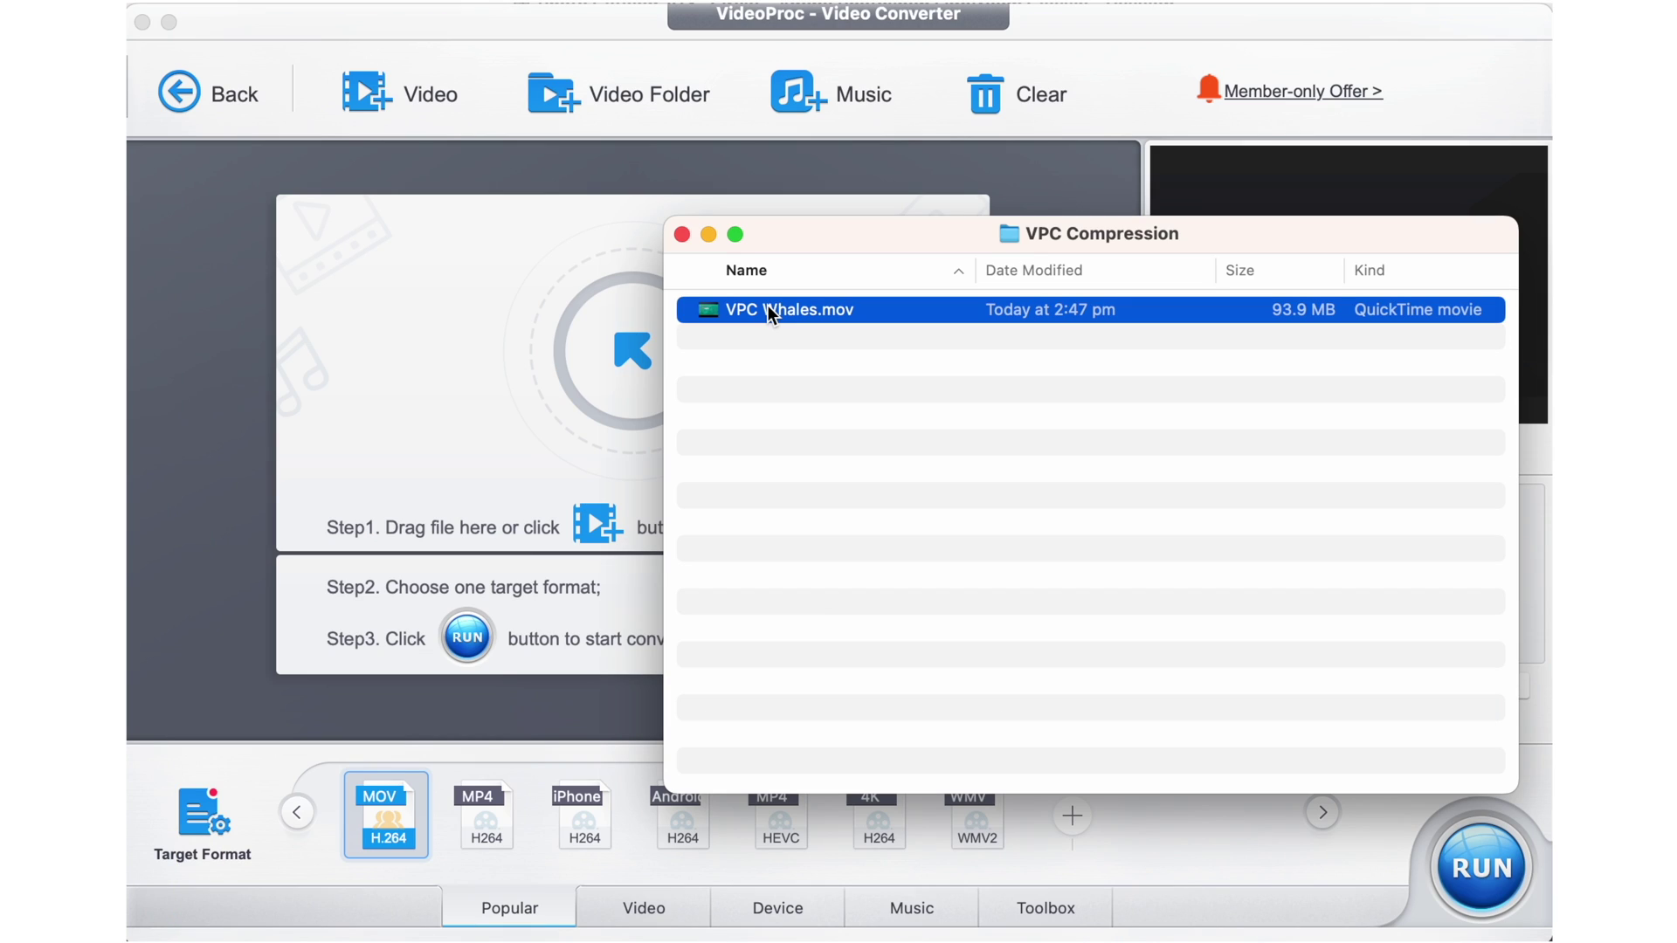
left_click_drag(767, 306, 526, 360)
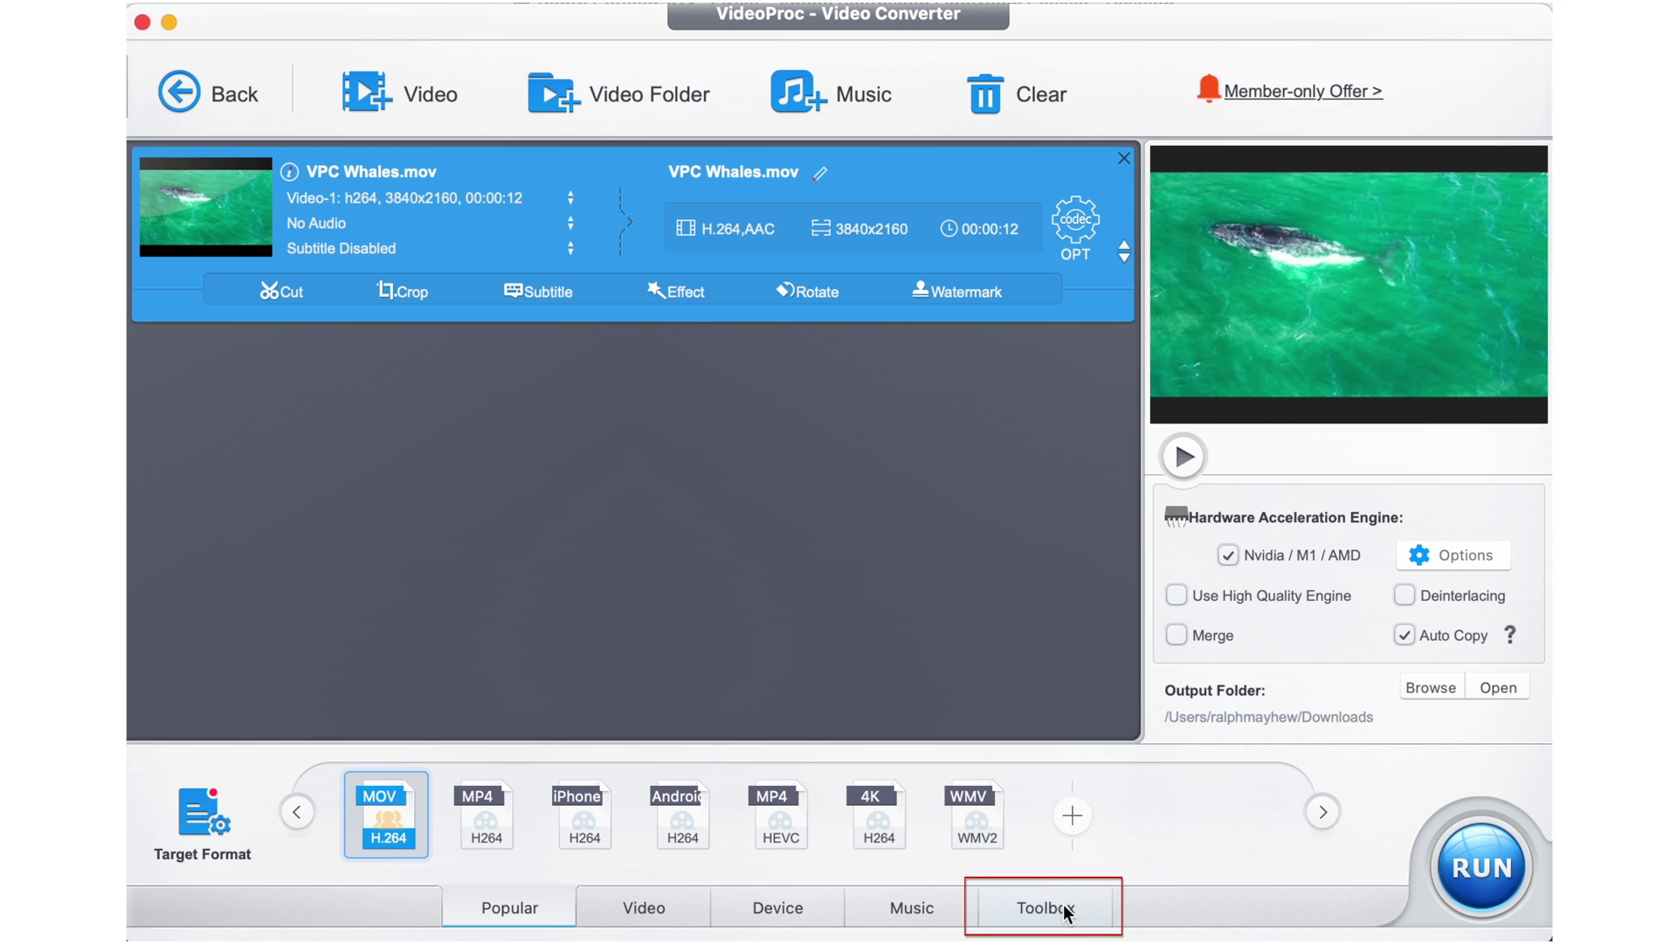
left_click(1067, 913)
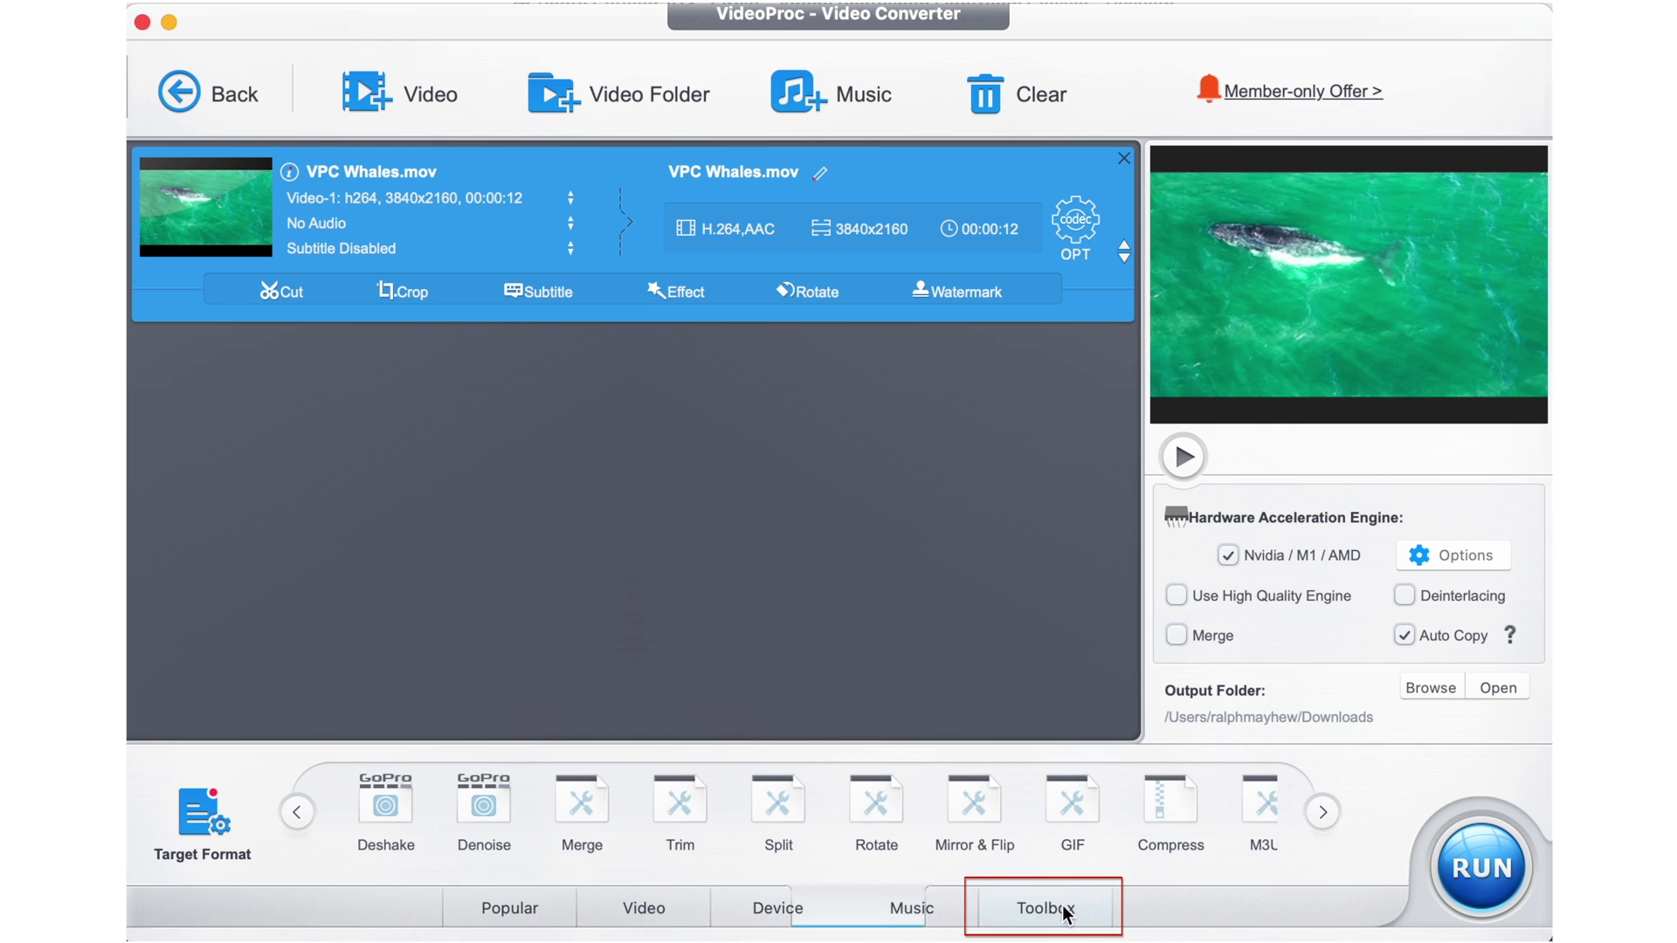
Step: Compress the clip to 50% with MOV output and run it, producing the 47.8 MB VPC Whales 1.mov
double_click(1179, 821)
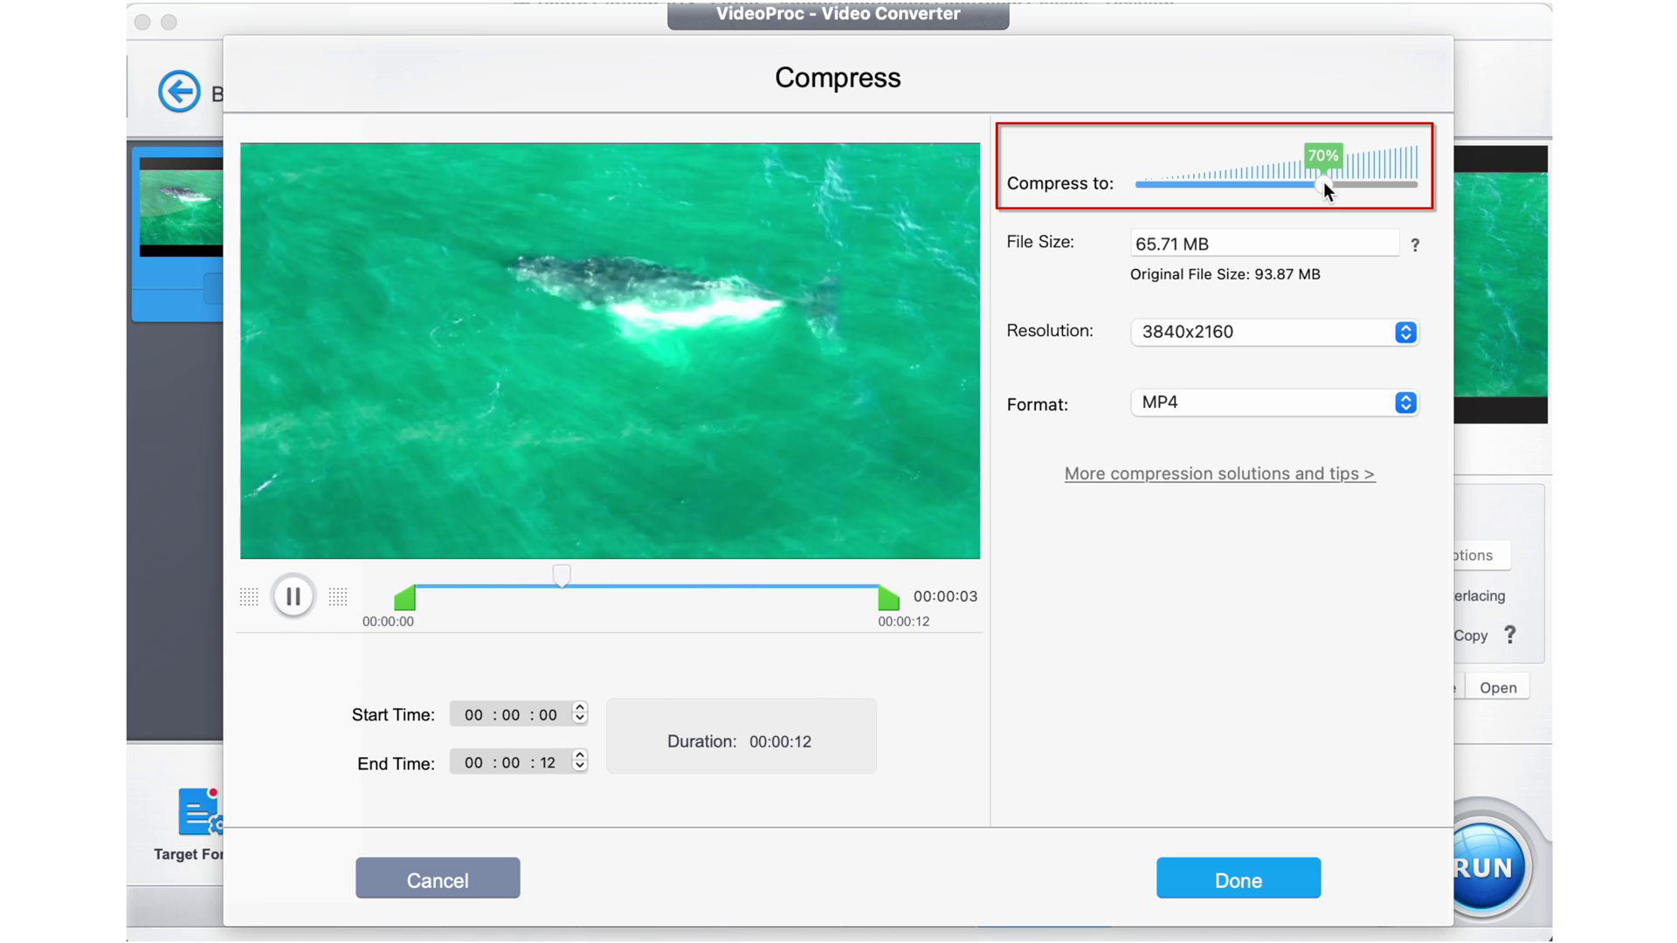
left_click_drag(1323, 181, 1261, 191)
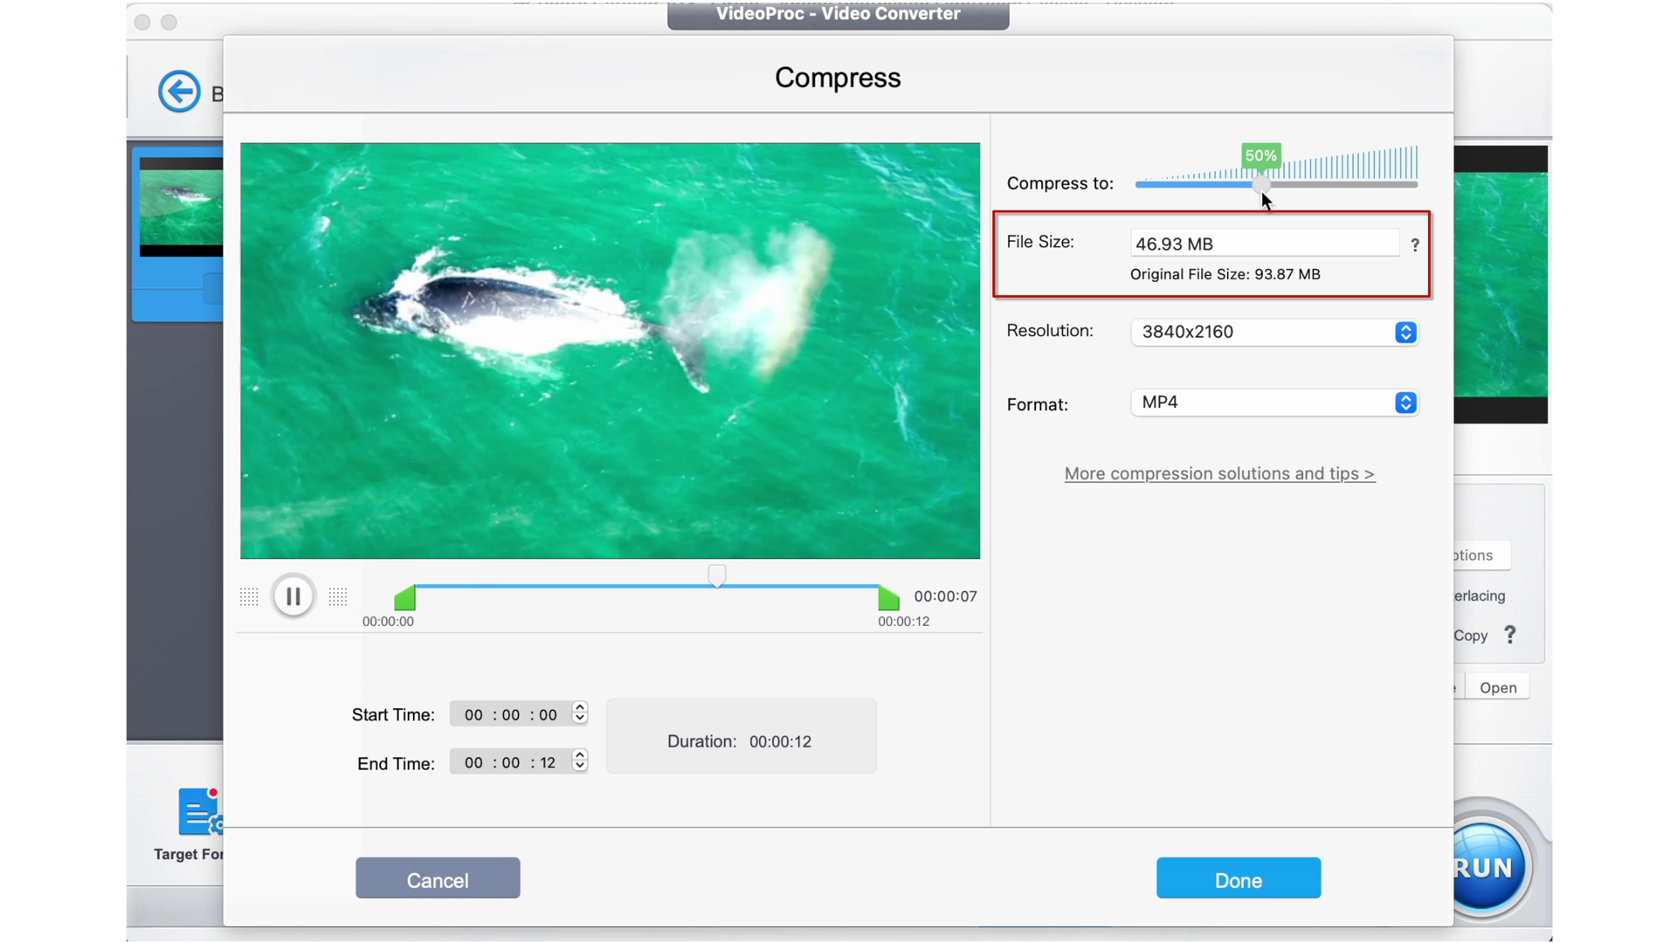
double_click(1229, 243)
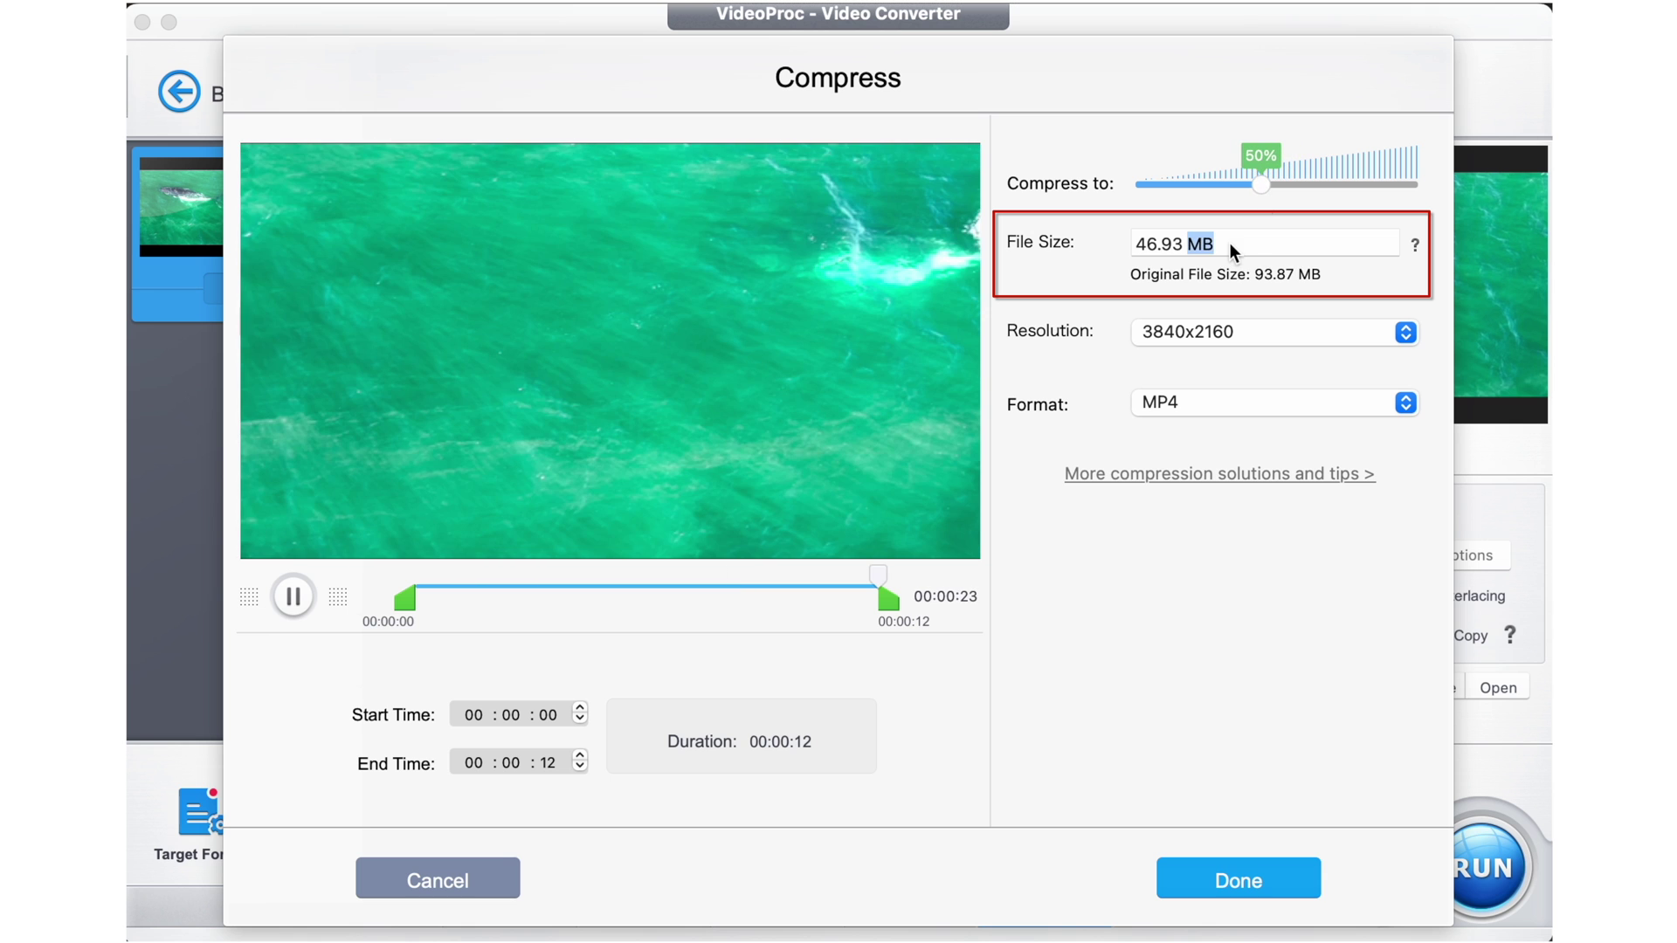
triple_click(1230, 243)
left_click(1230, 244)
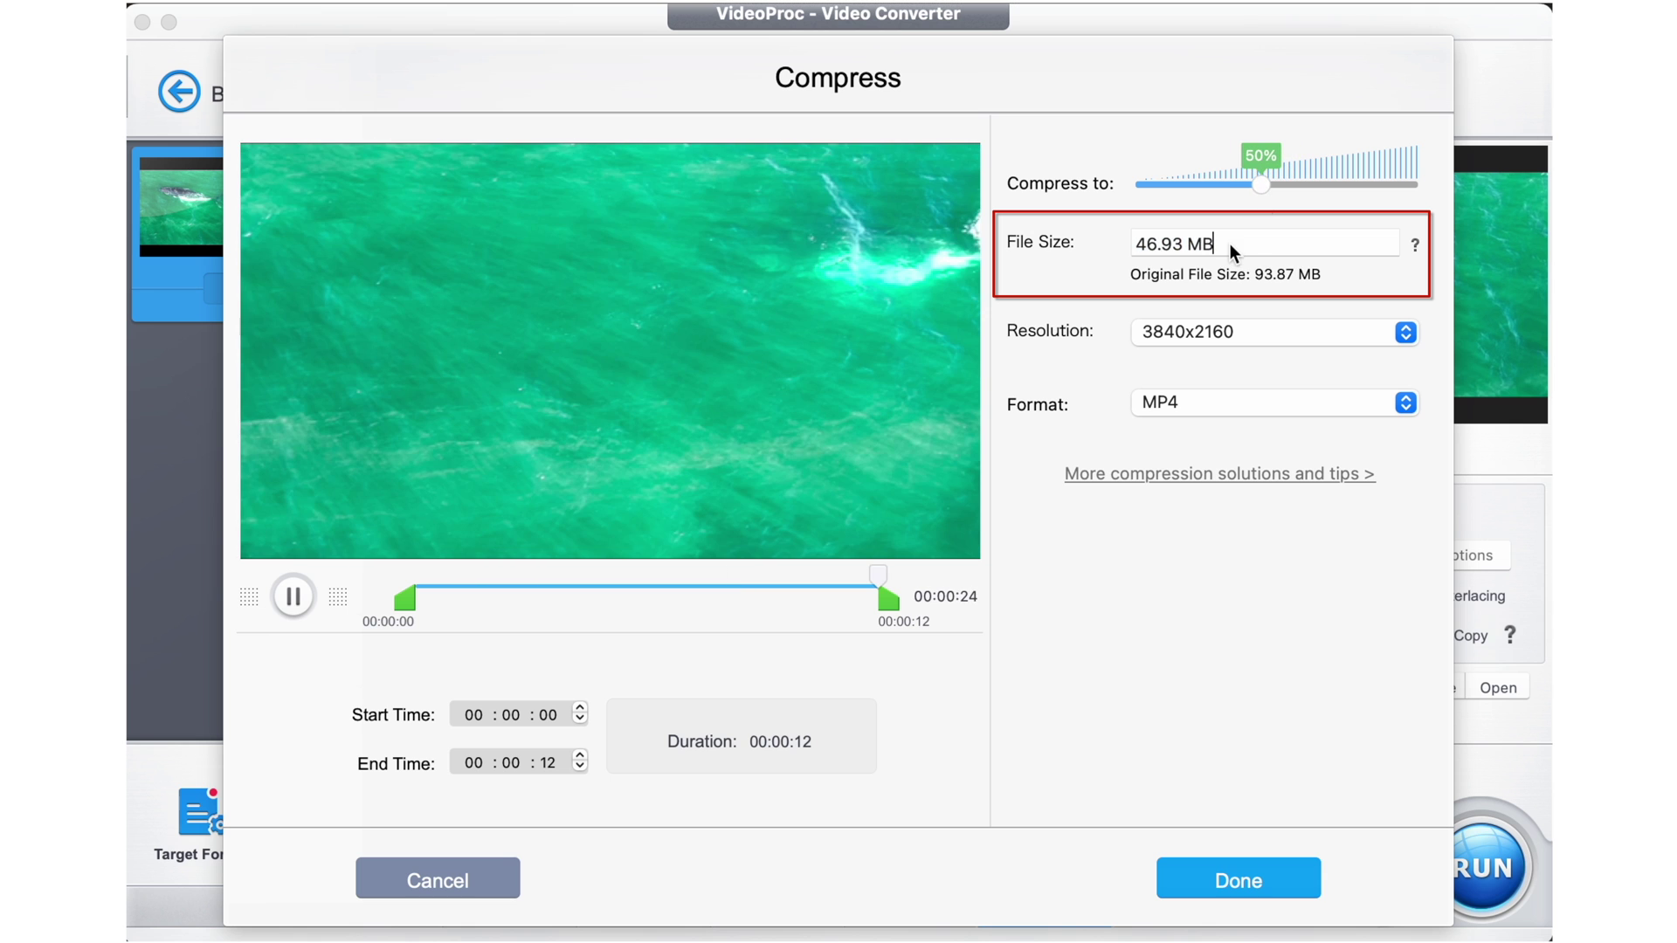
left_click(1233, 325)
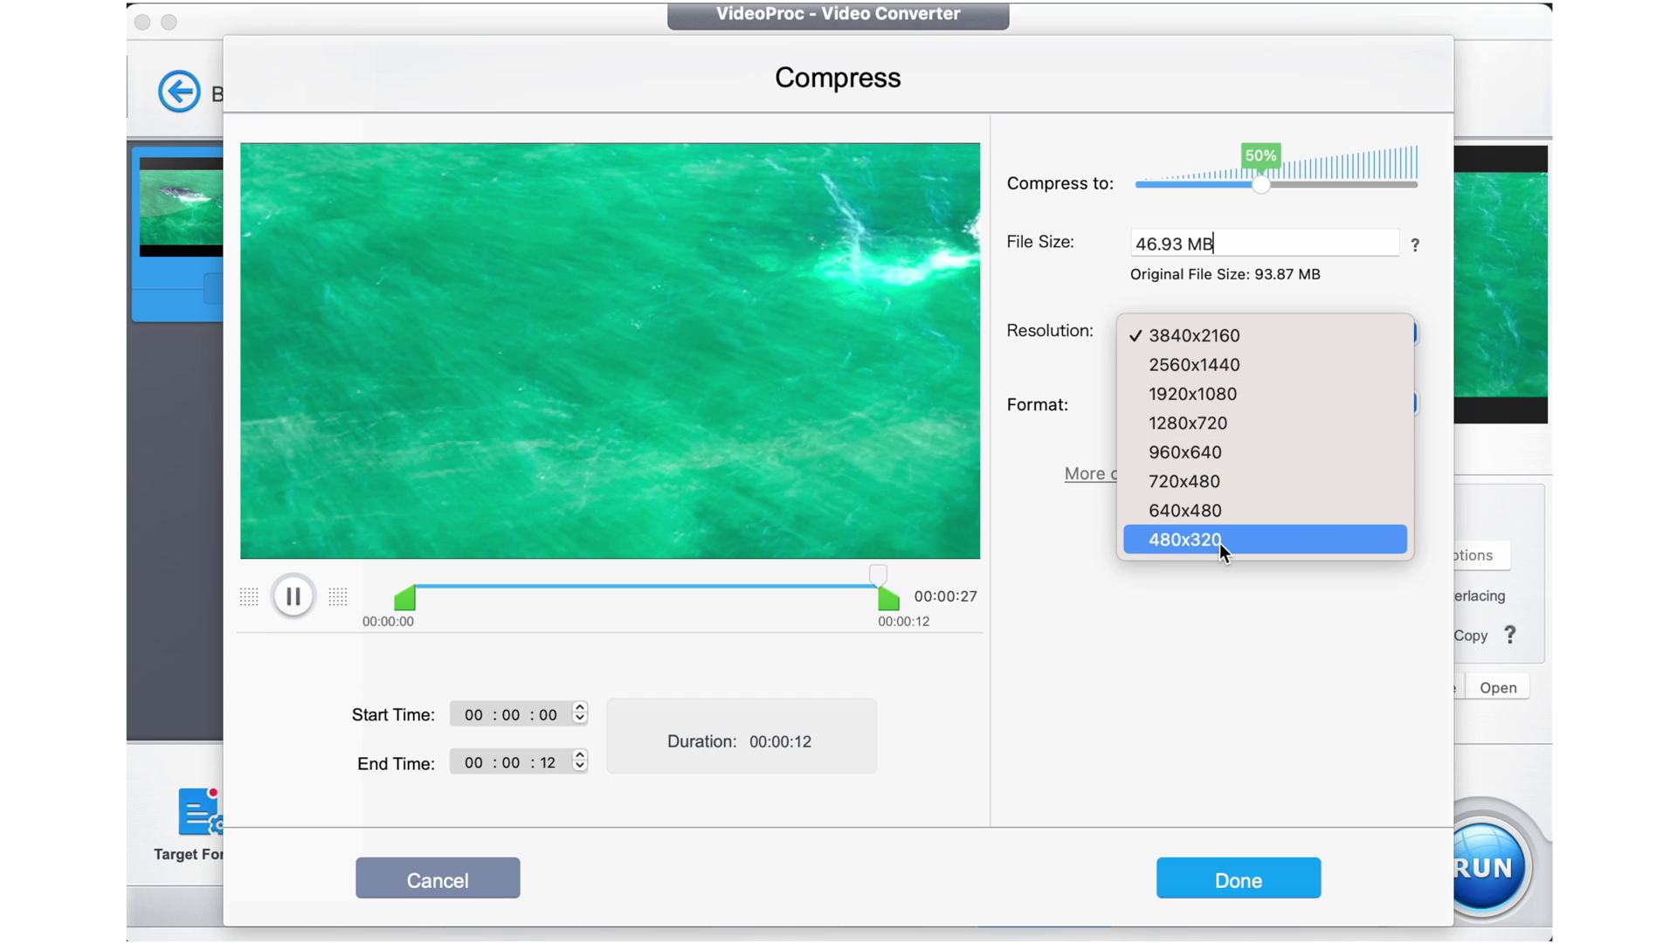
left_click(1083, 384)
left_click(1195, 406)
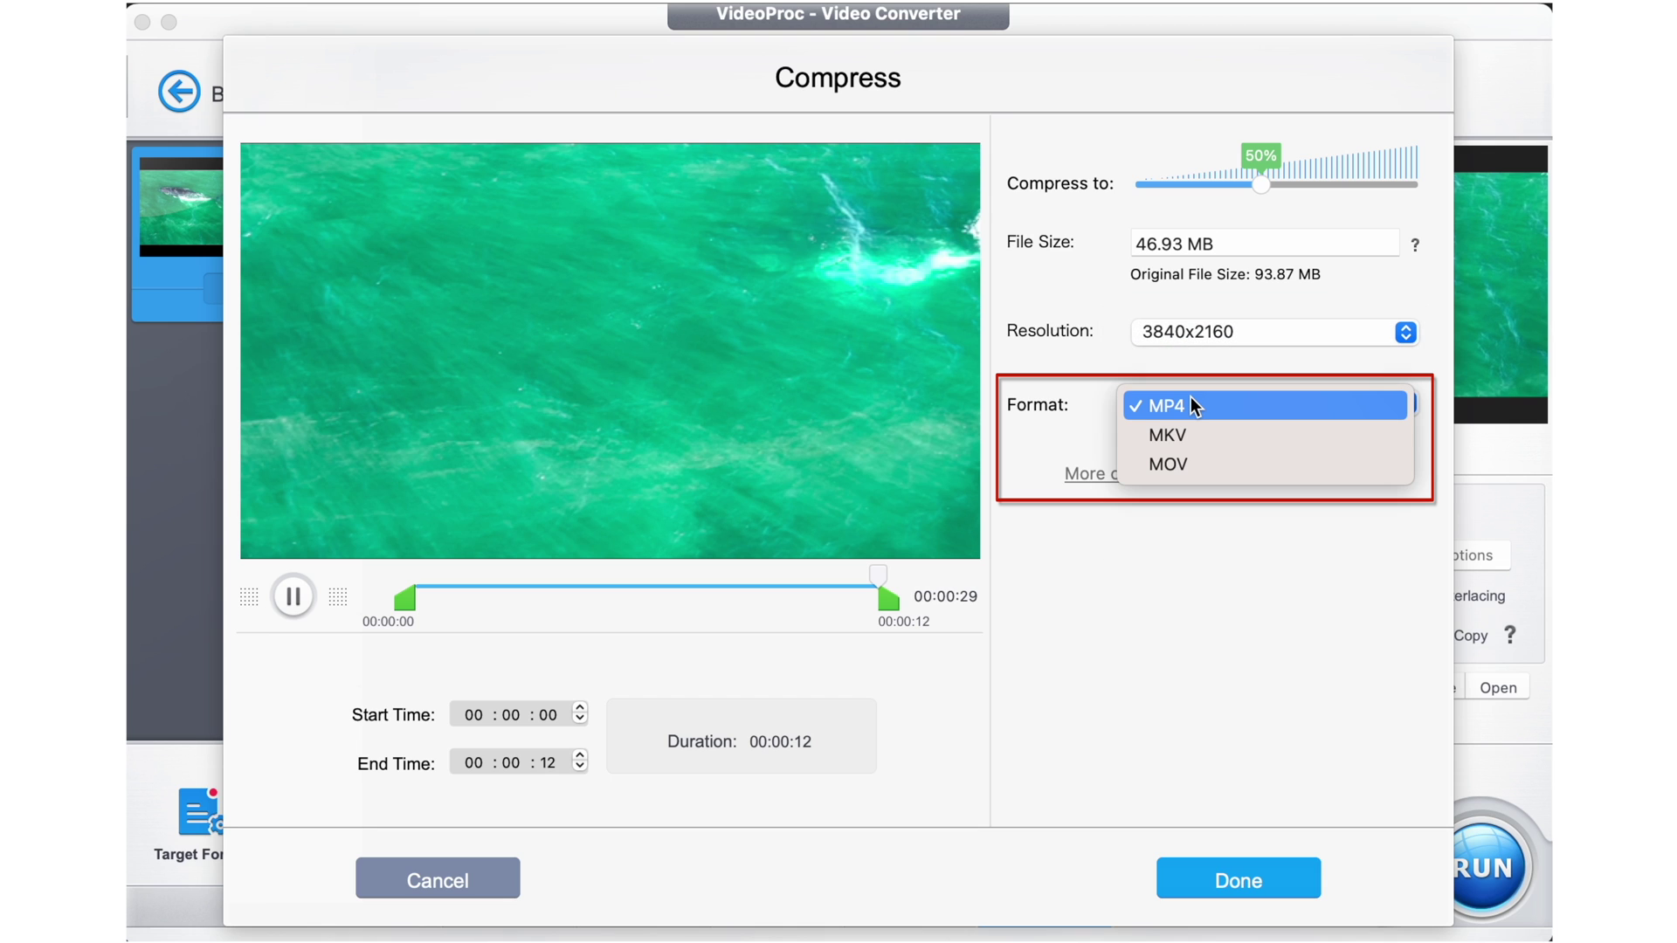
left_click(1190, 457)
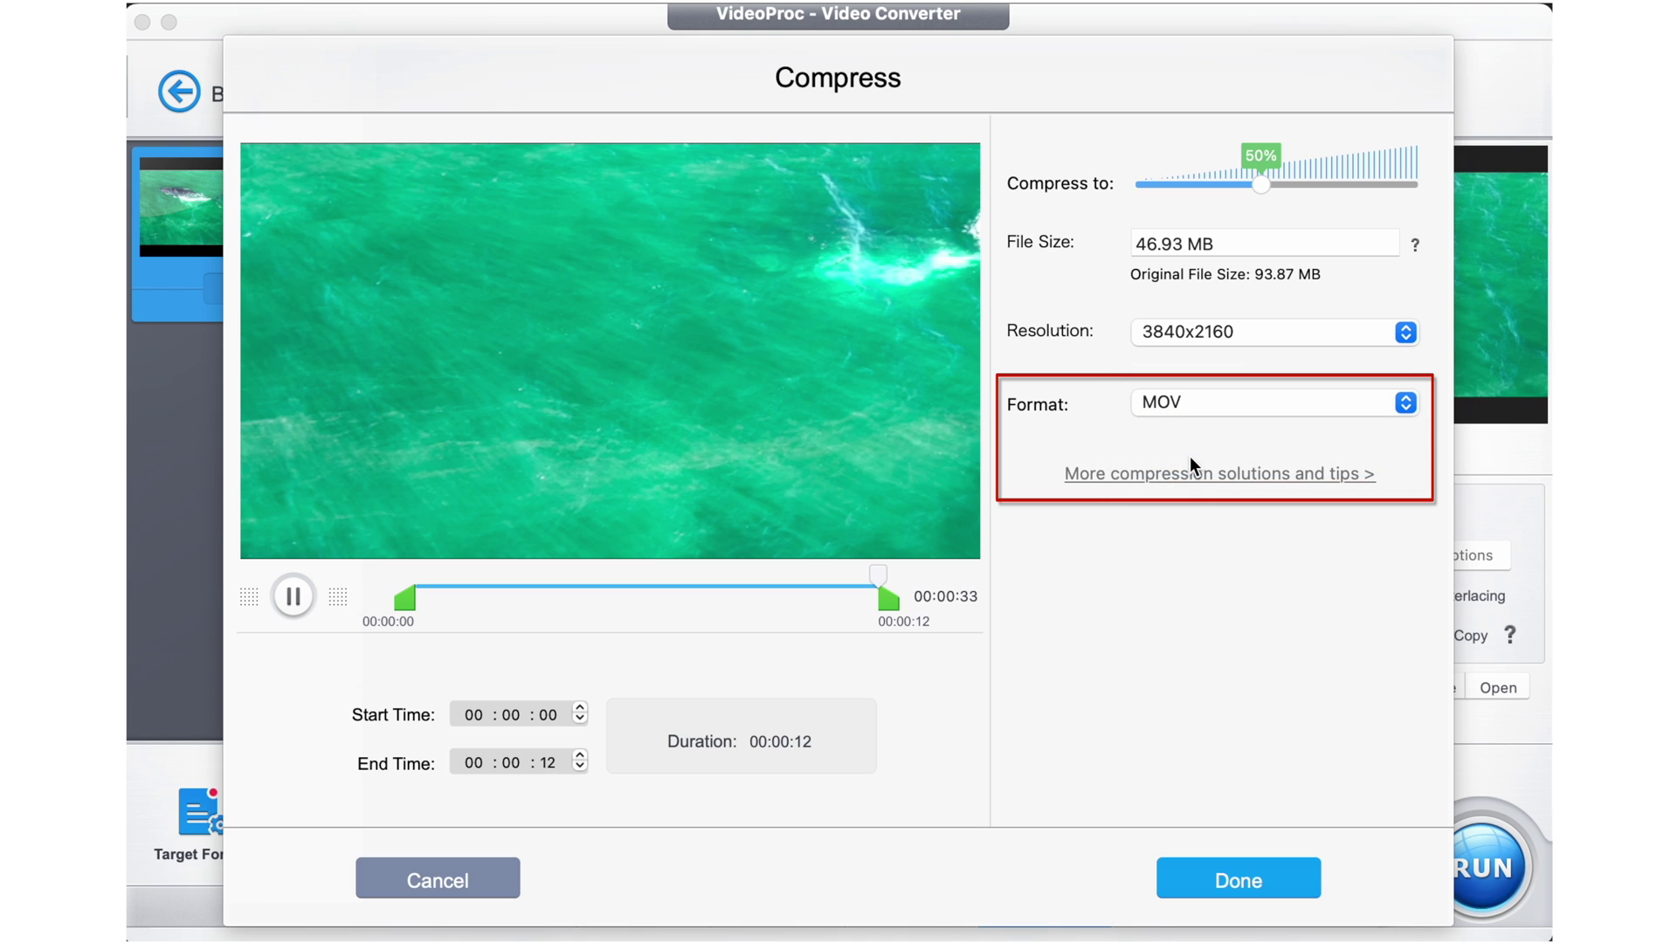
left_click(1263, 878)
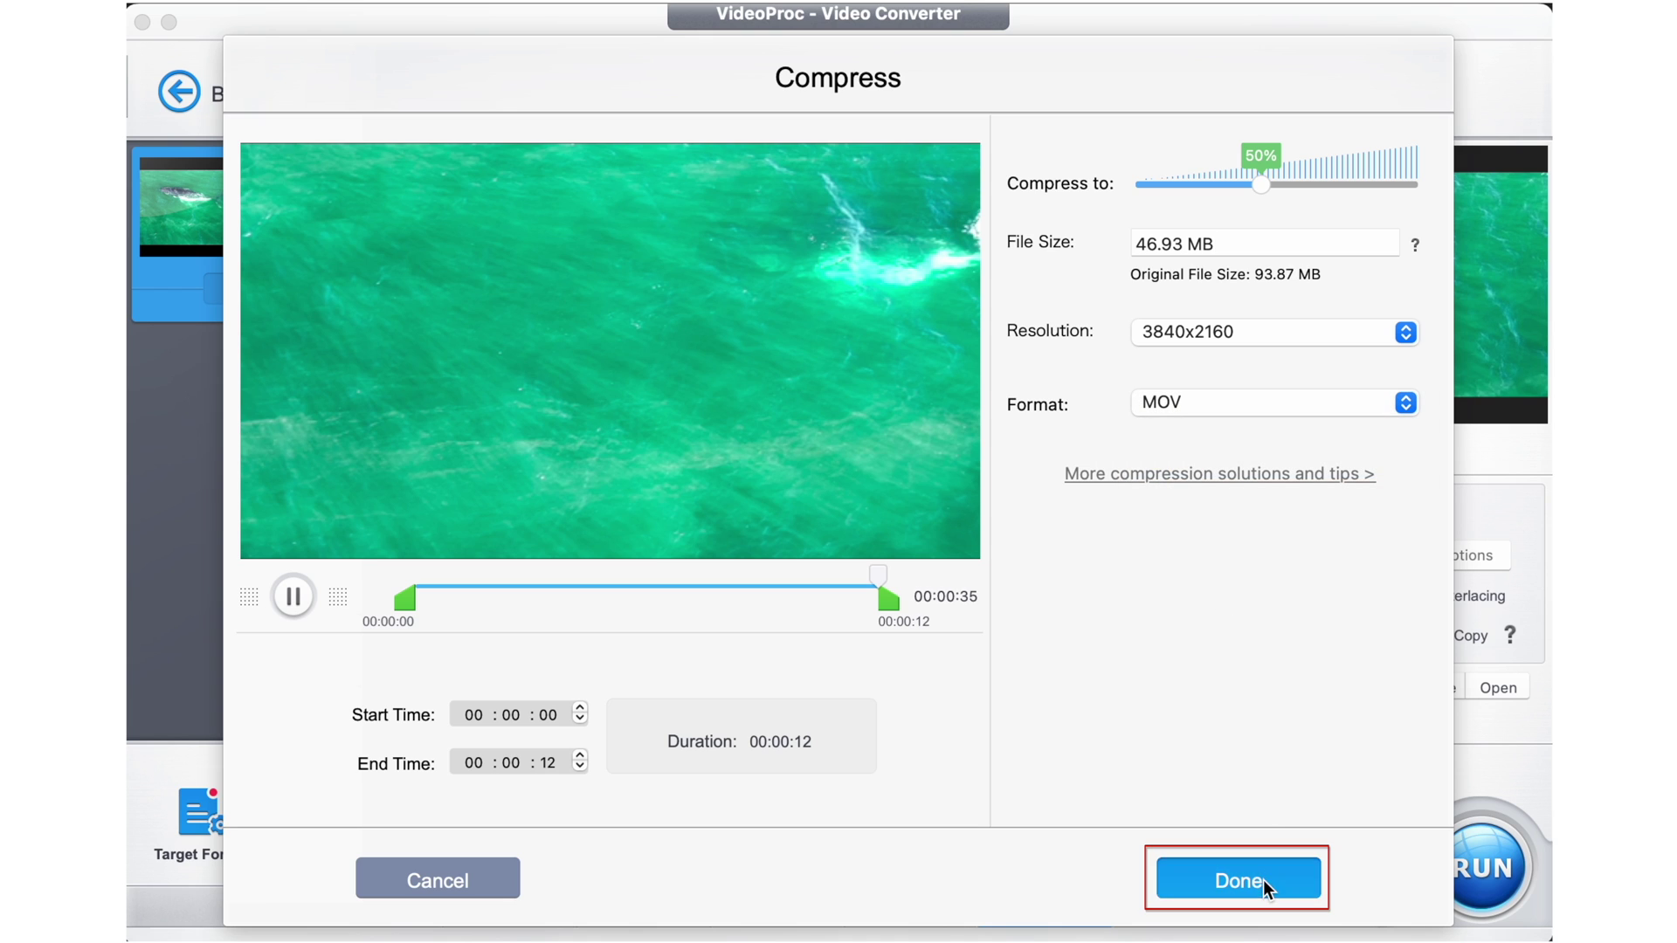
left_click(1489, 869)
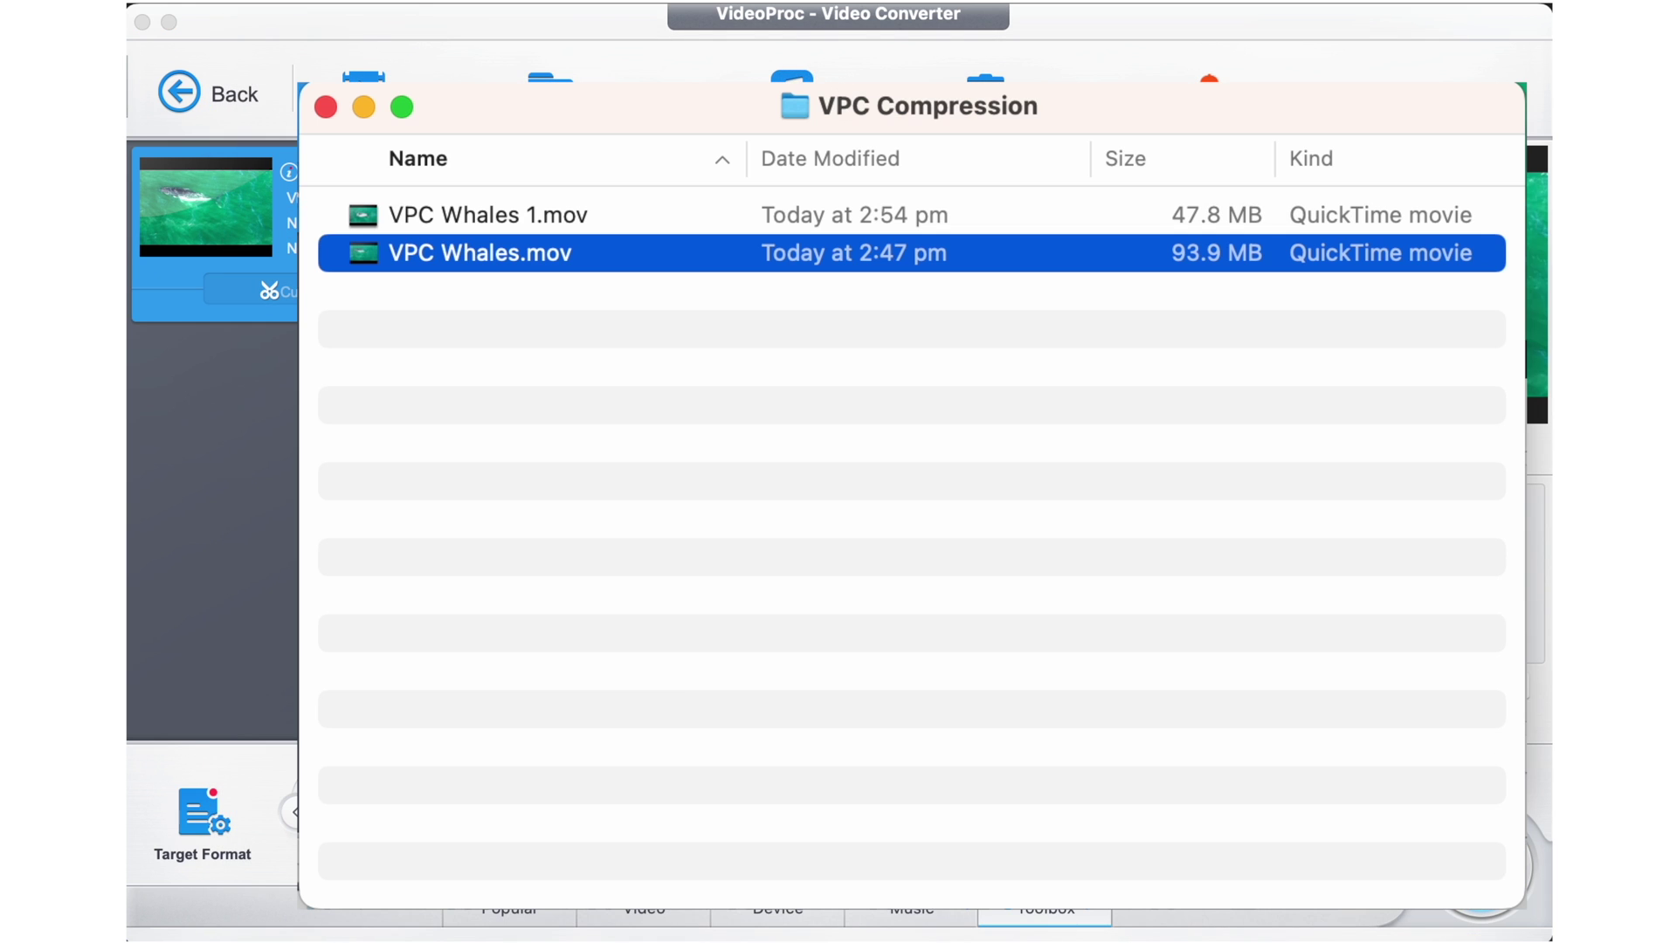
Step: Compare VPC Whales 1.mov (47.8 MB) against the 93.9 MB original in Finder
left_click(1226, 217)
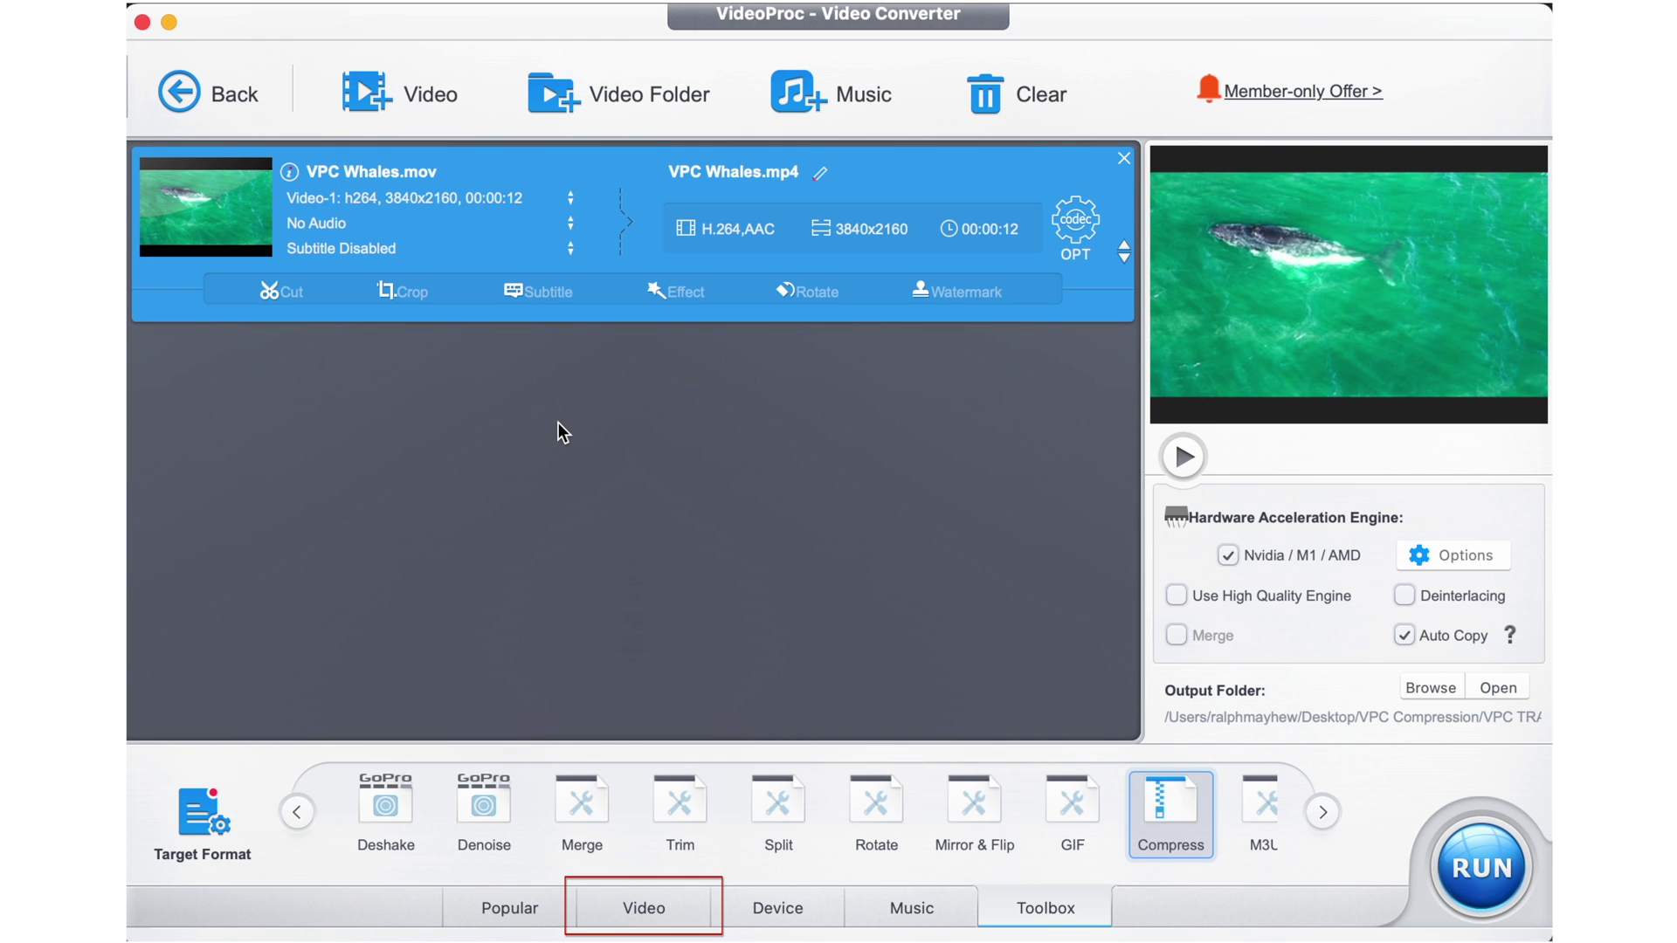
left_click(691, 919)
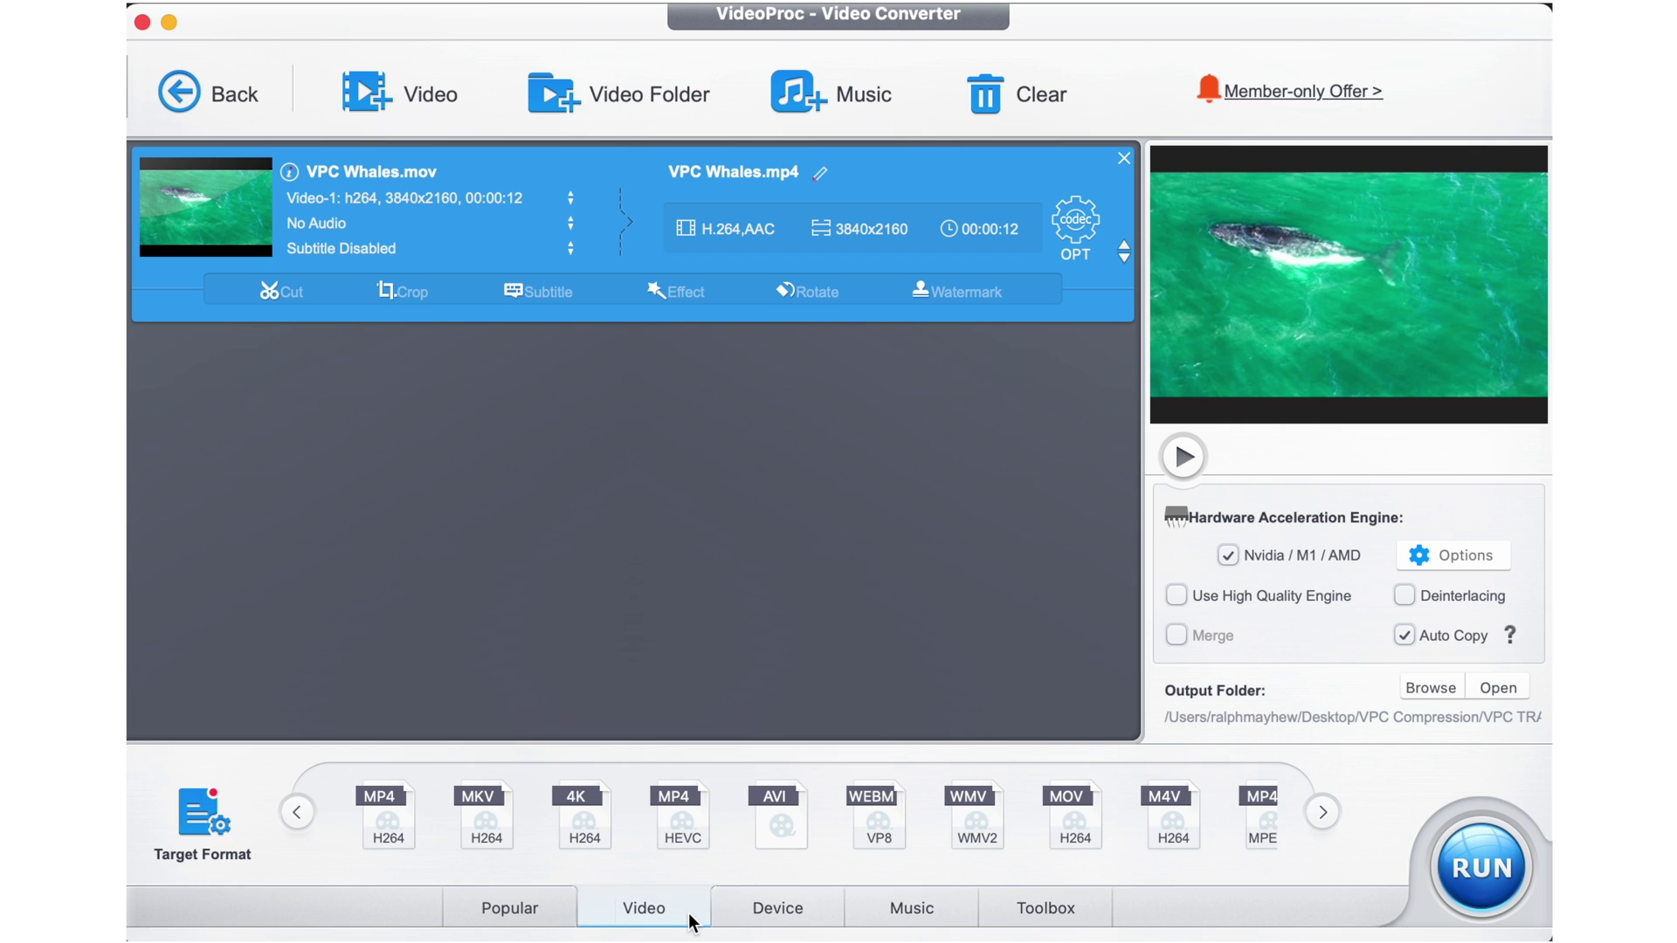
Step: Set the MP4 HEVC profile to highest quality and enable the High Quality Engine
left_click(690, 834)
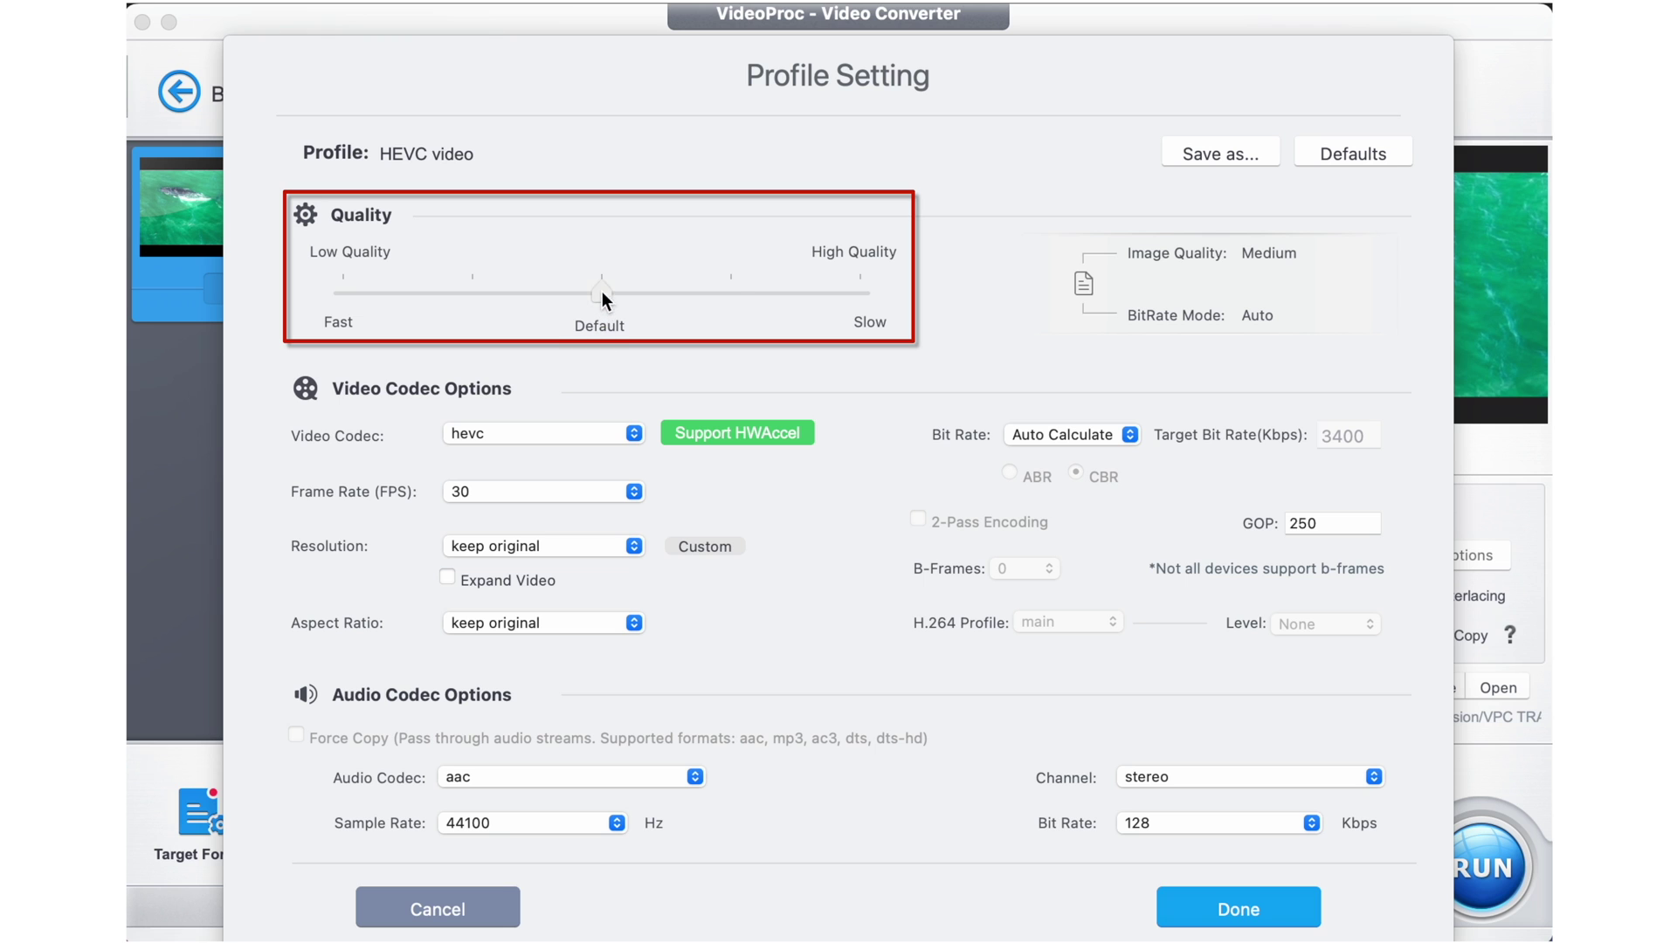
left_click_drag(600, 291, 853, 299)
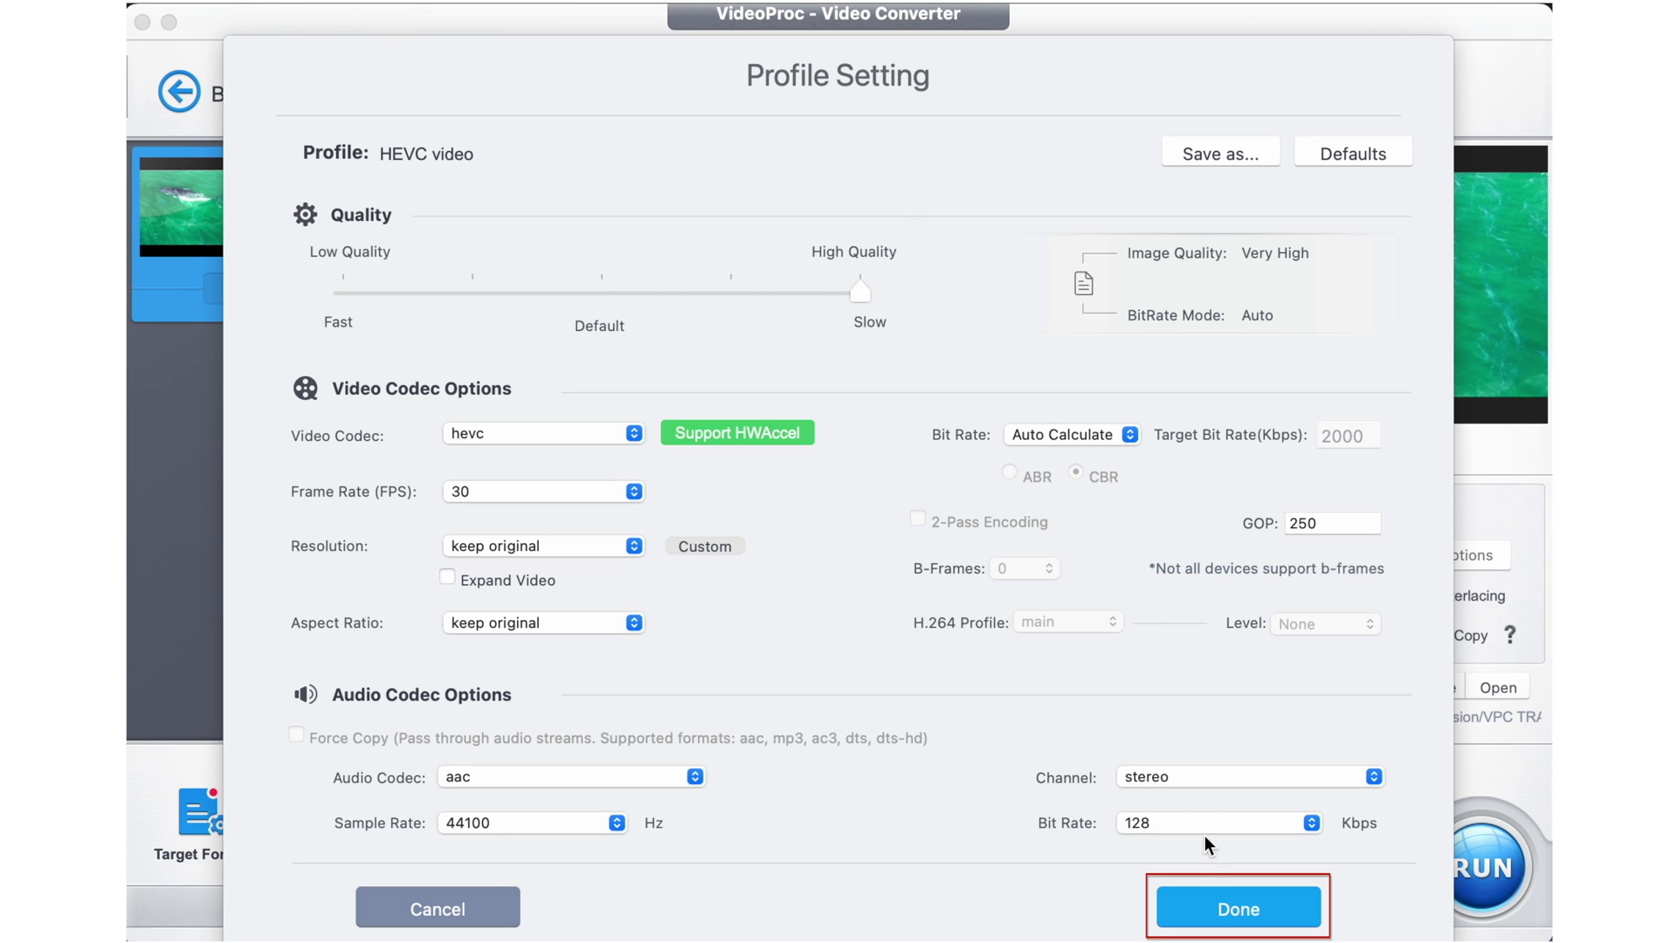
left_click(1227, 902)
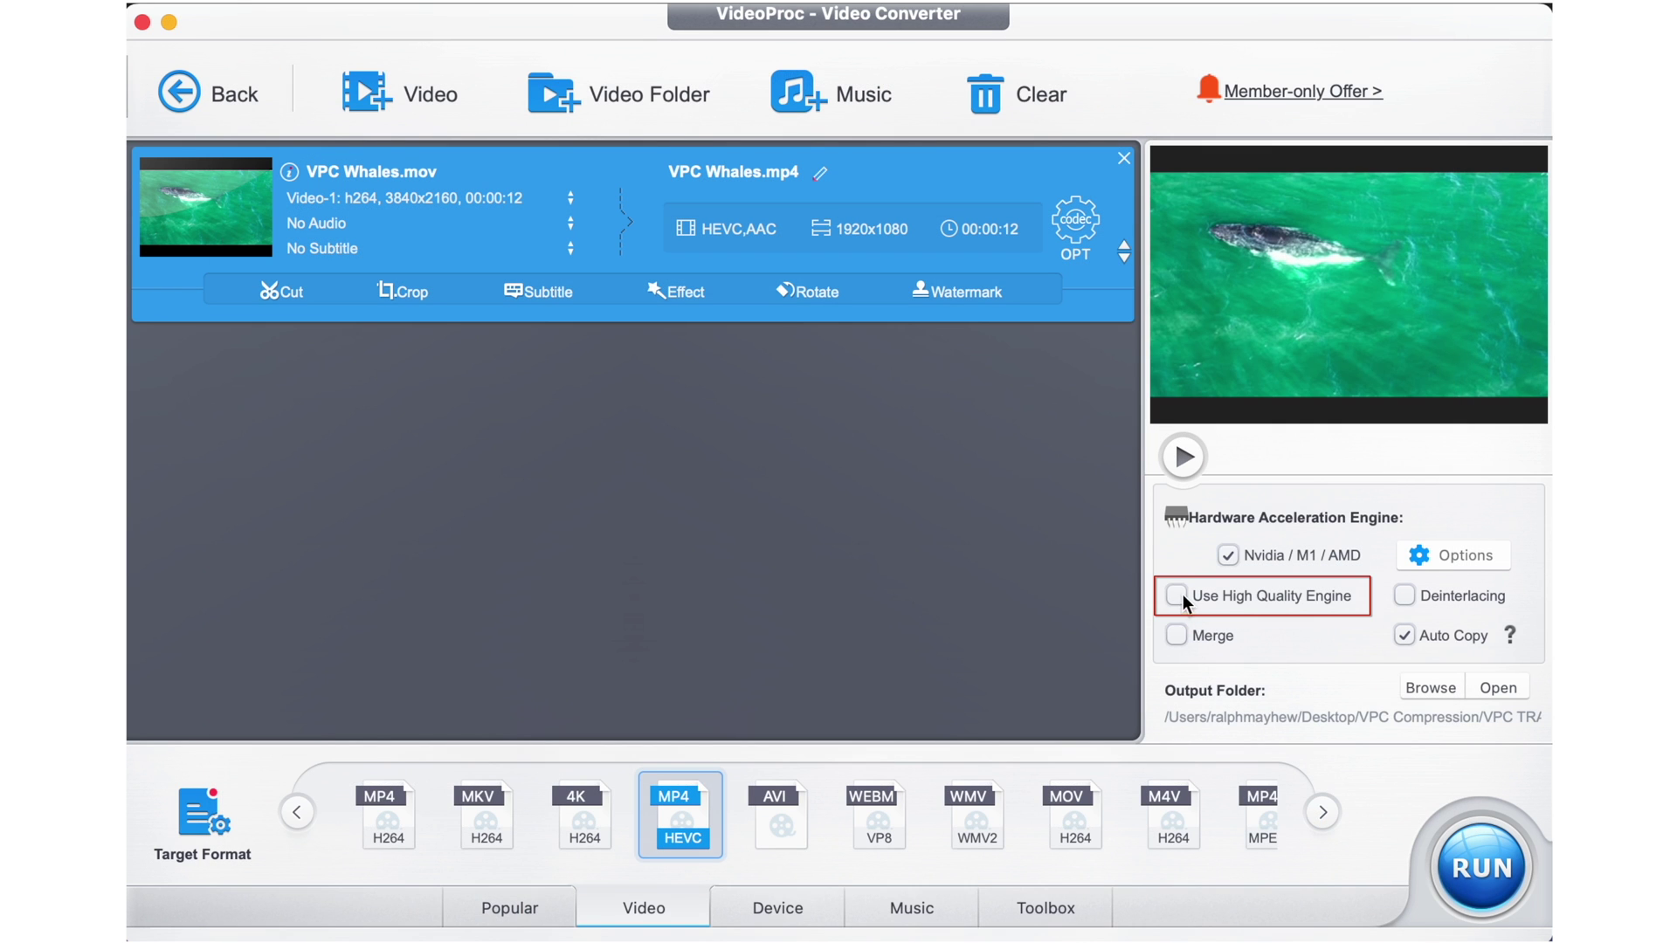
left_click(1480, 879)
Step: Run the HEVC conversion and compare the 7.5 MB VPC Whales.mp4 with the 93.9 MB original
left_click(1292, 247)
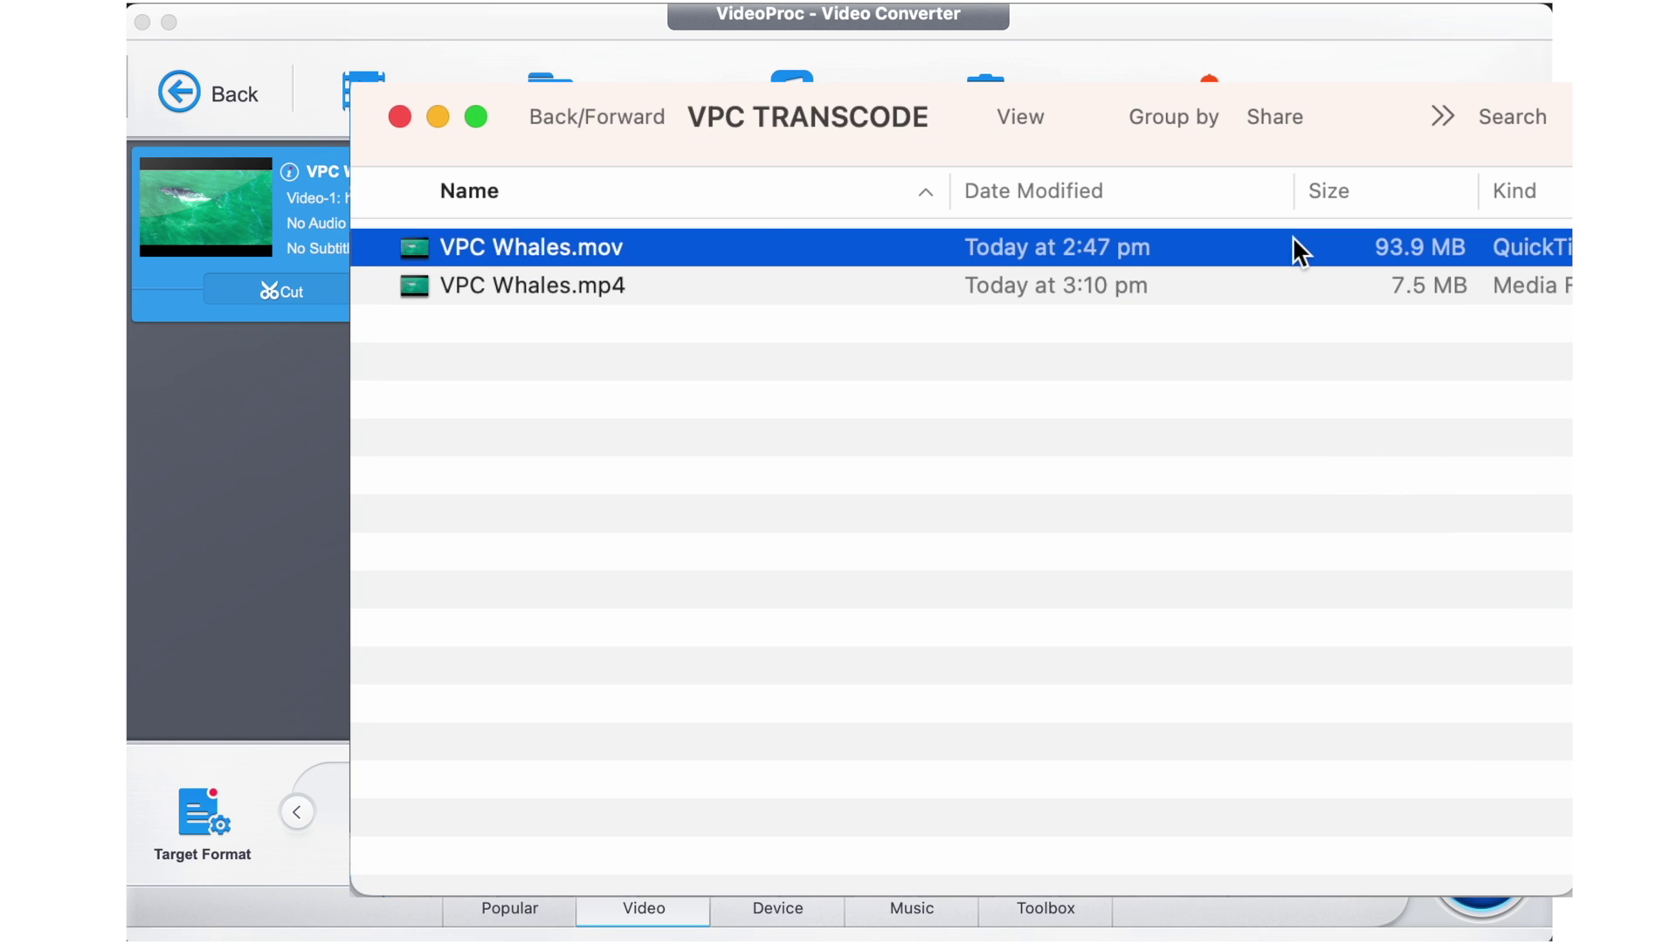
left_click(1296, 290)
left_click(1297, 242)
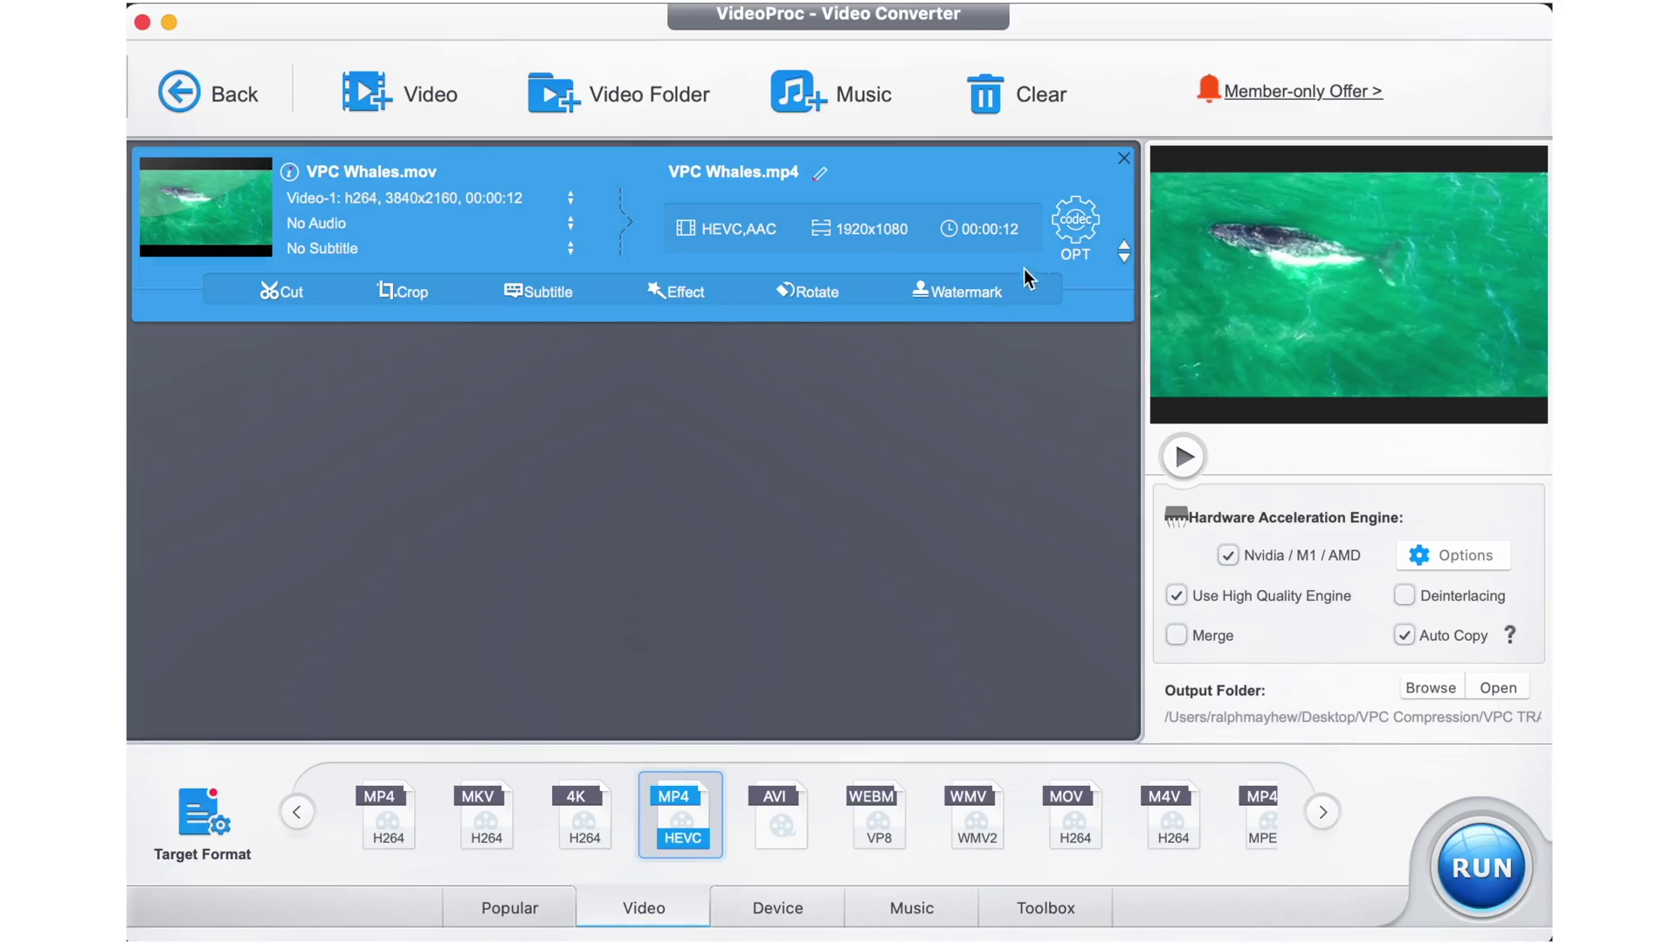
left_click(1074, 228)
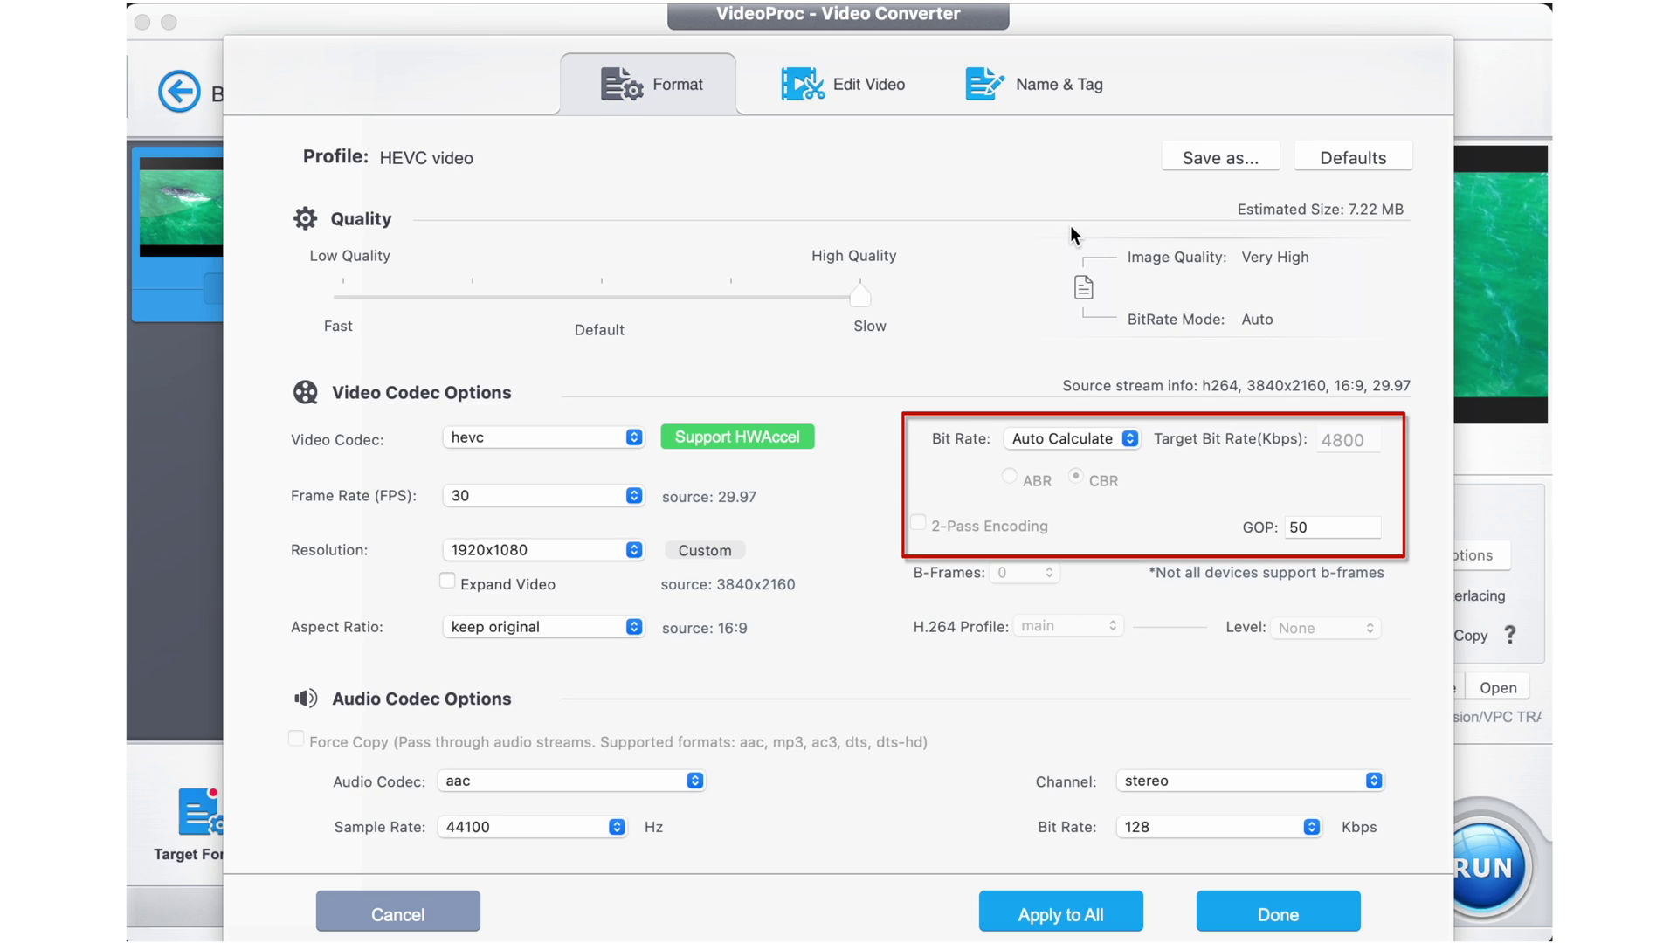
Step: Switch the HEVC bit rate to manual 4800 Kbps CBR with GOP 100 and apply
left_click(1128, 437)
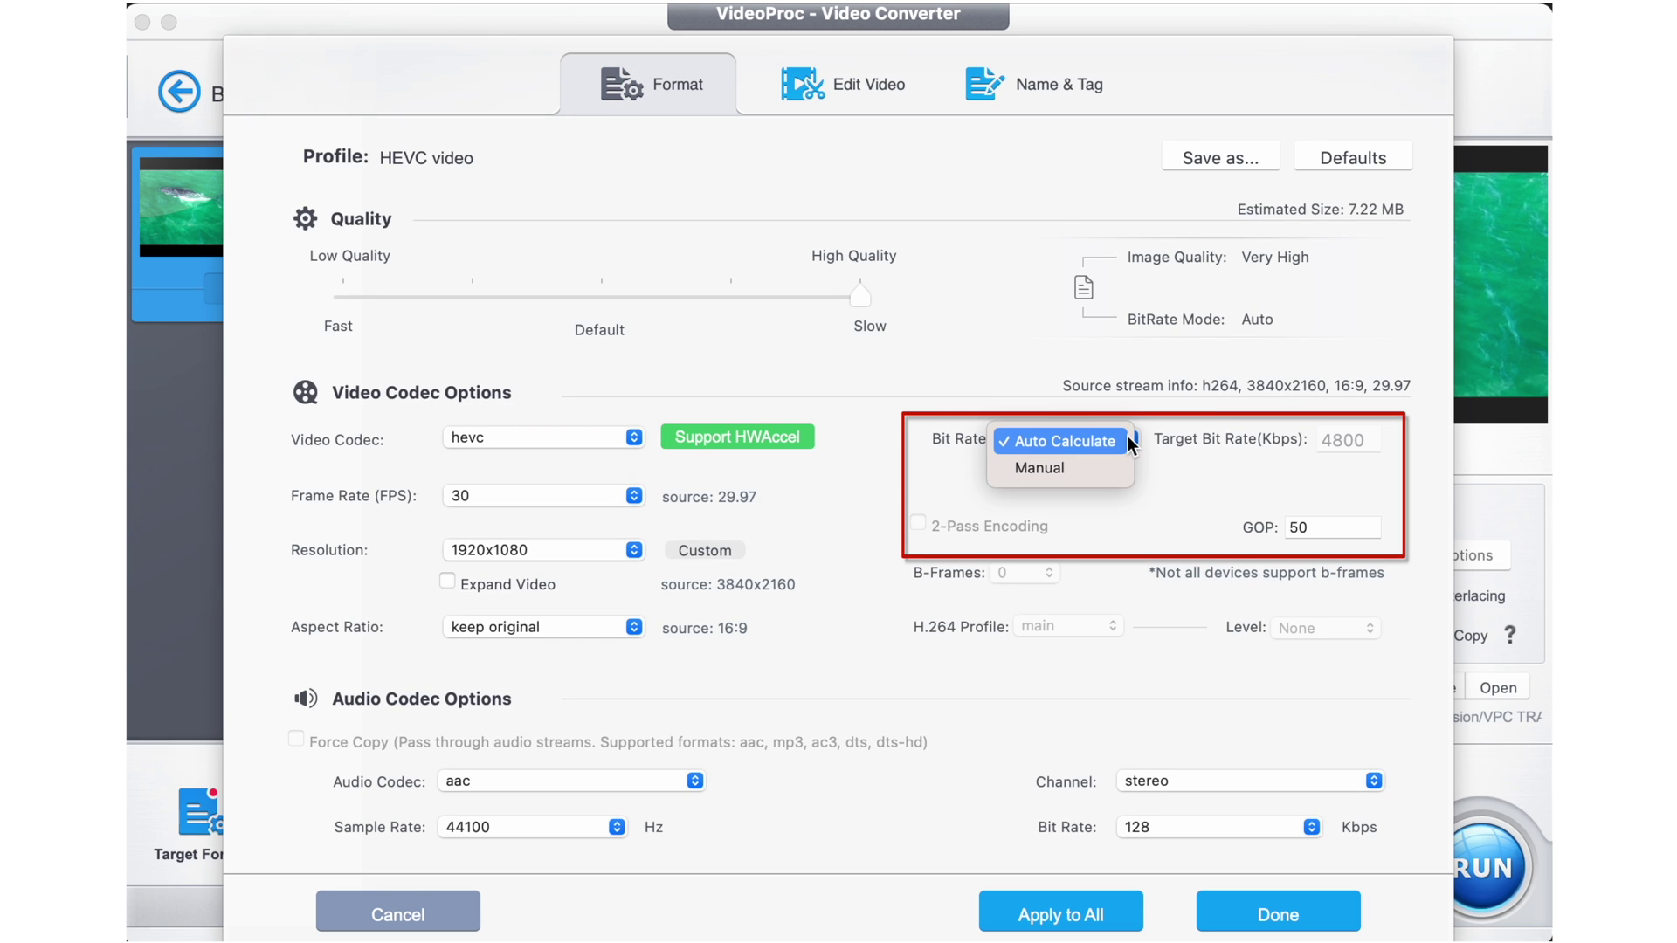
left_click(1090, 468)
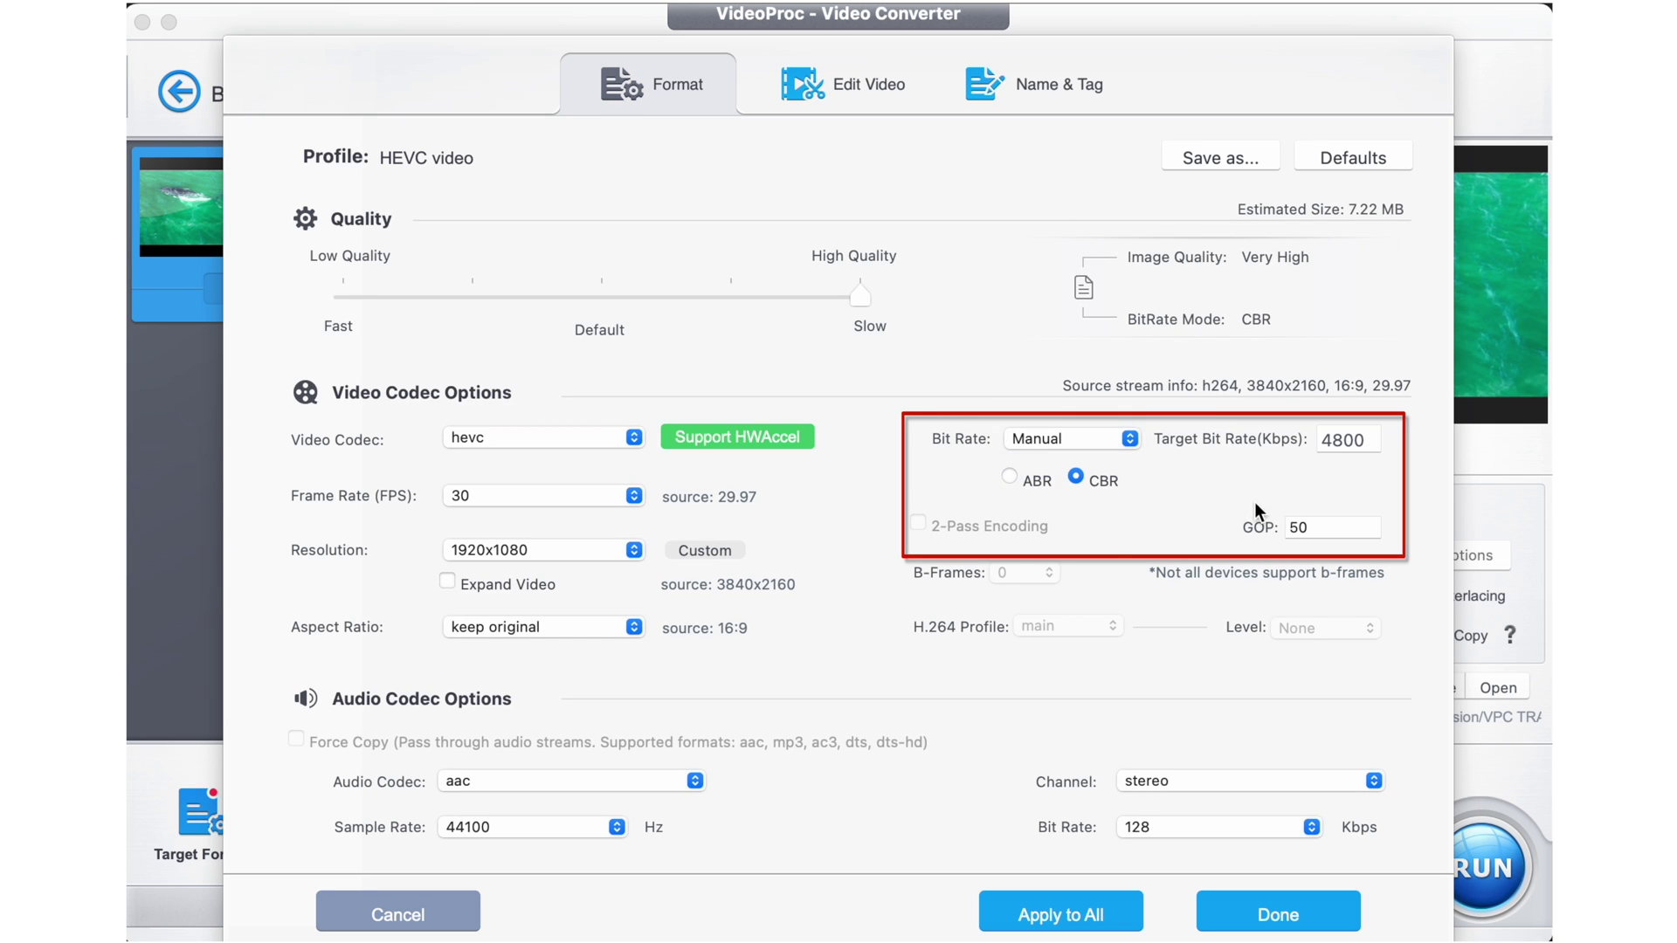
key("BackSpace")
key("BackSpace")
left_click(1112, 912)
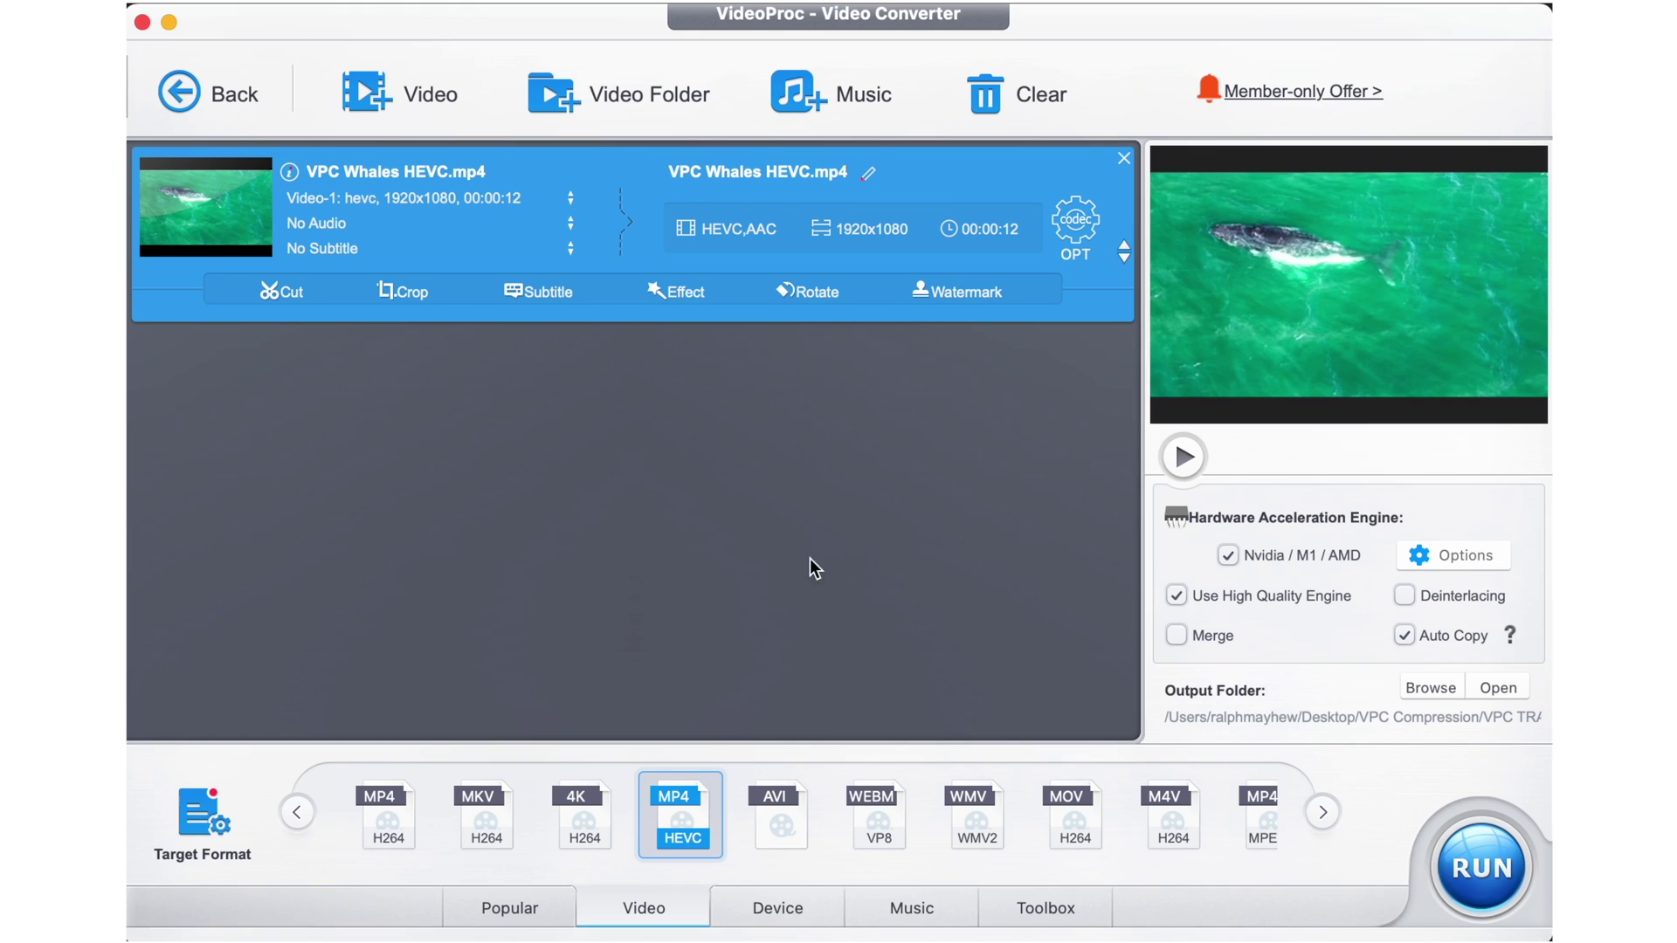
Step: Set the HEVC profile's frame rate to 24 fps and drop quality one step below maximum
double_click(677, 826)
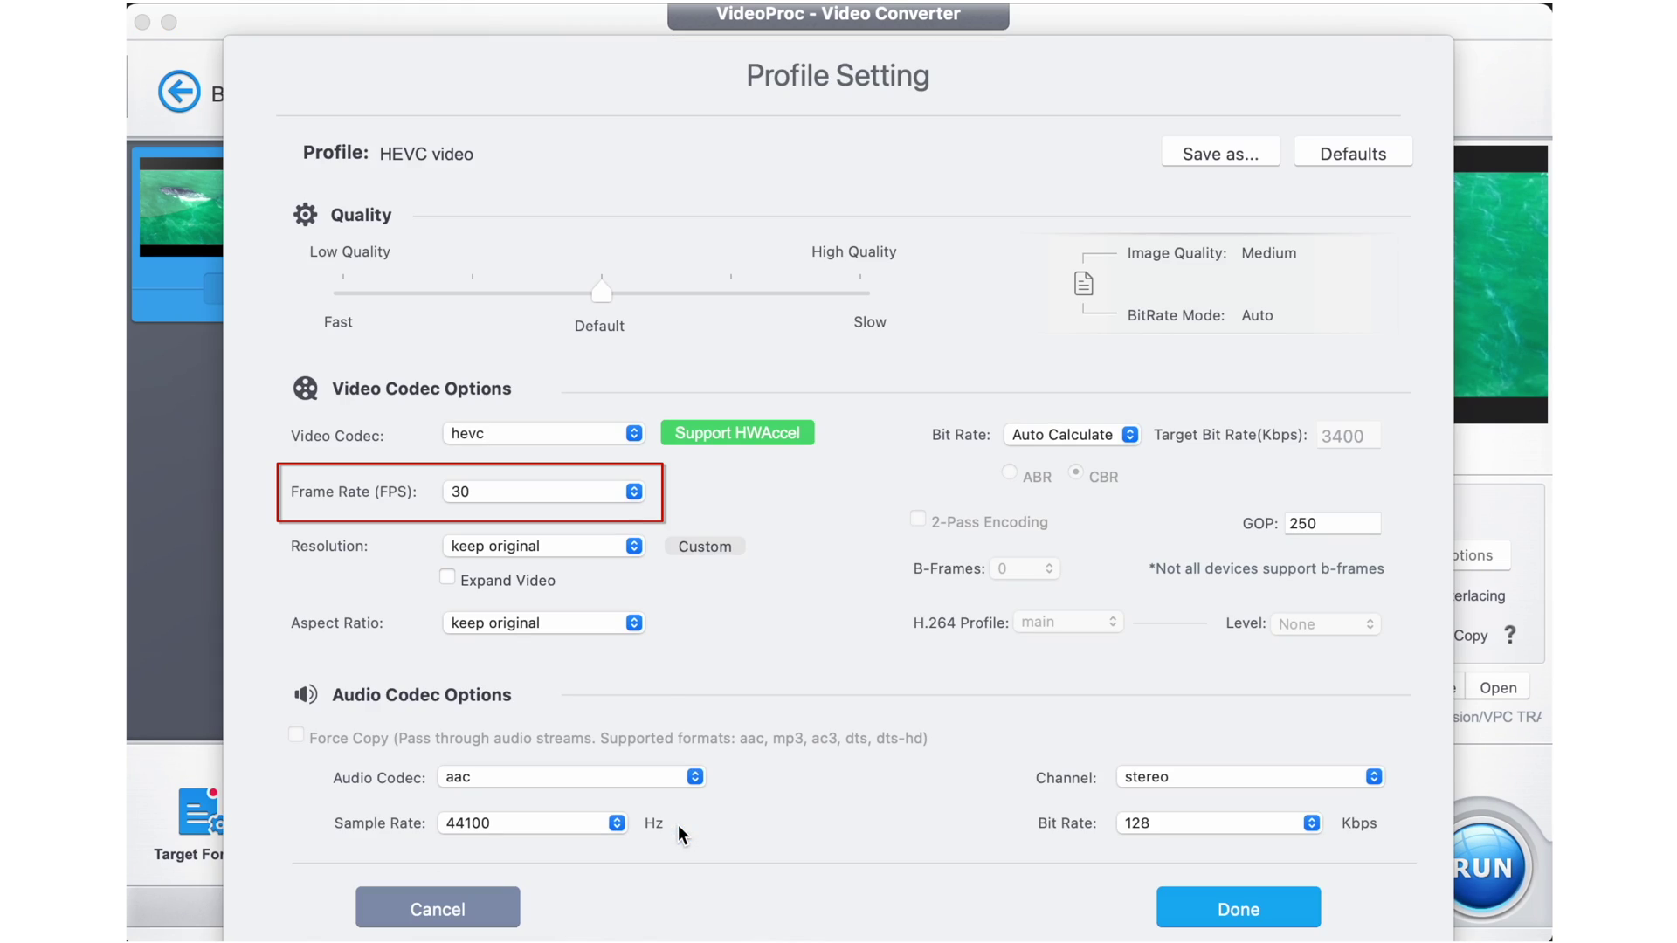
left_click(633, 494)
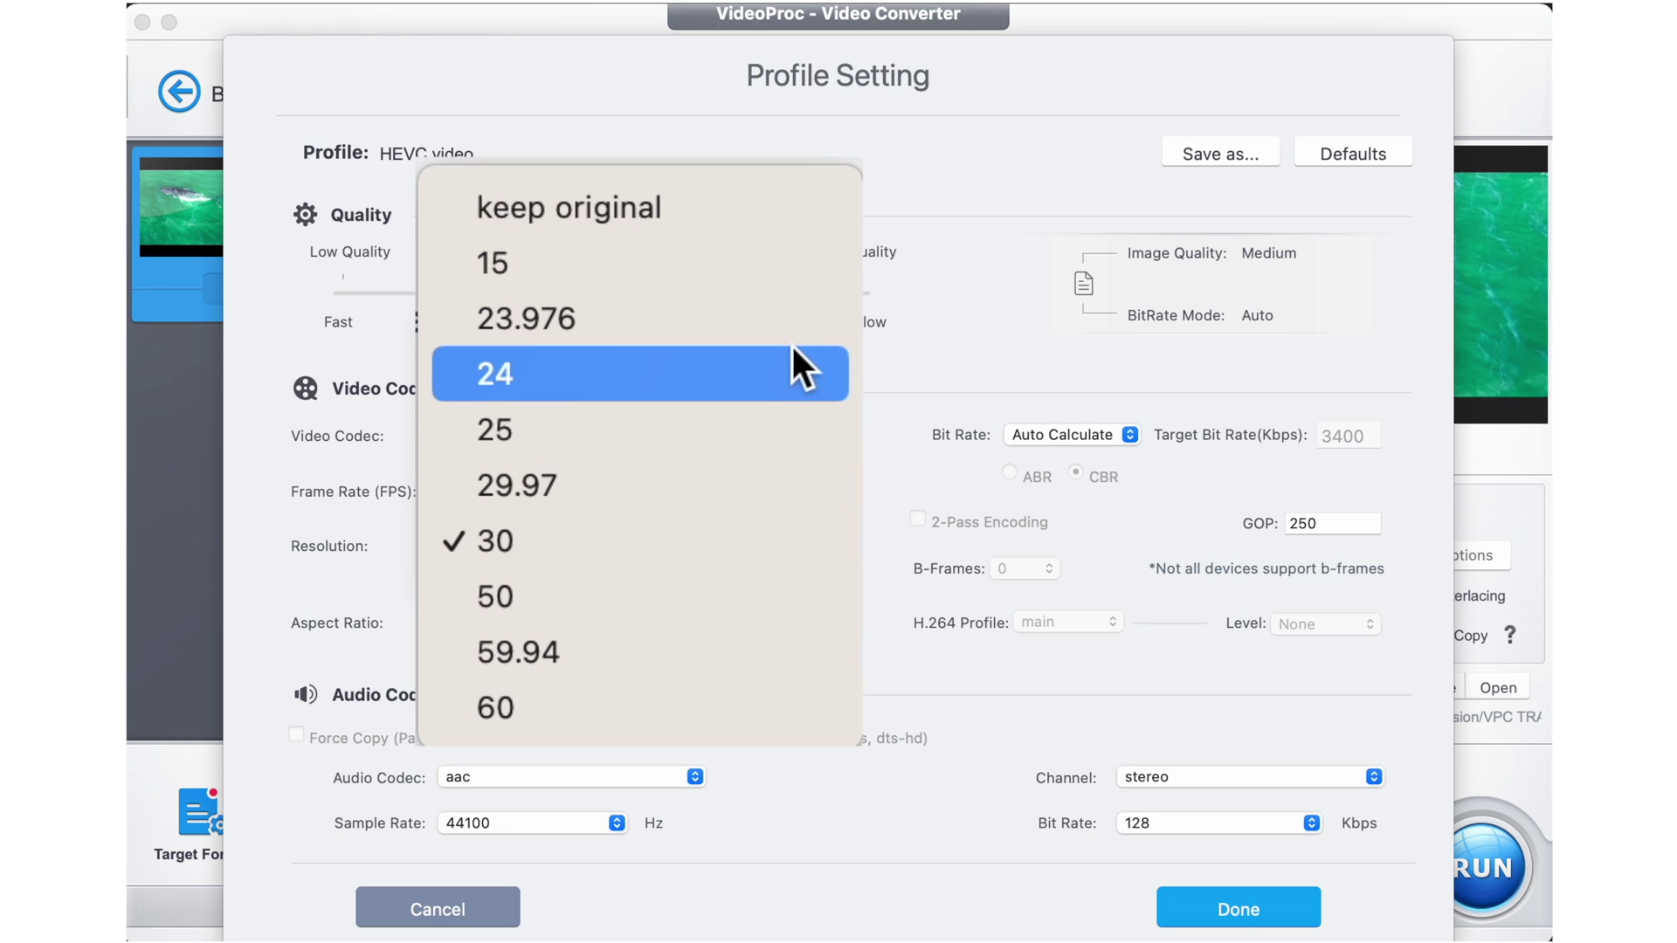
left_click(753, 374)
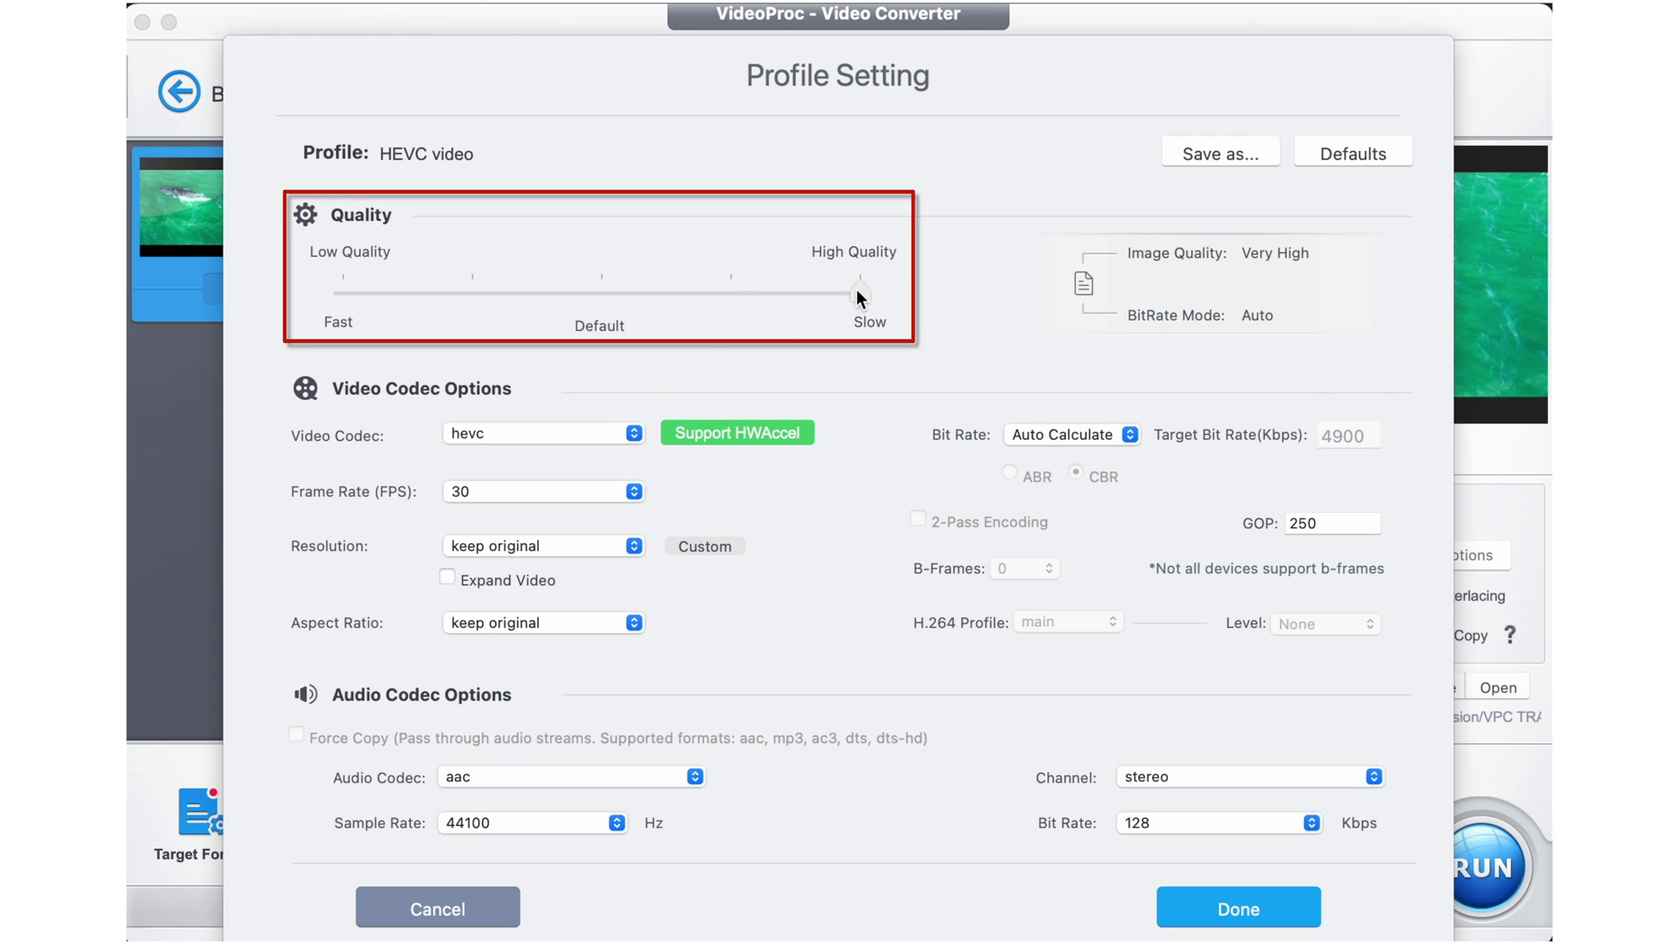
left_click_drag(856, 290, 730, 297)
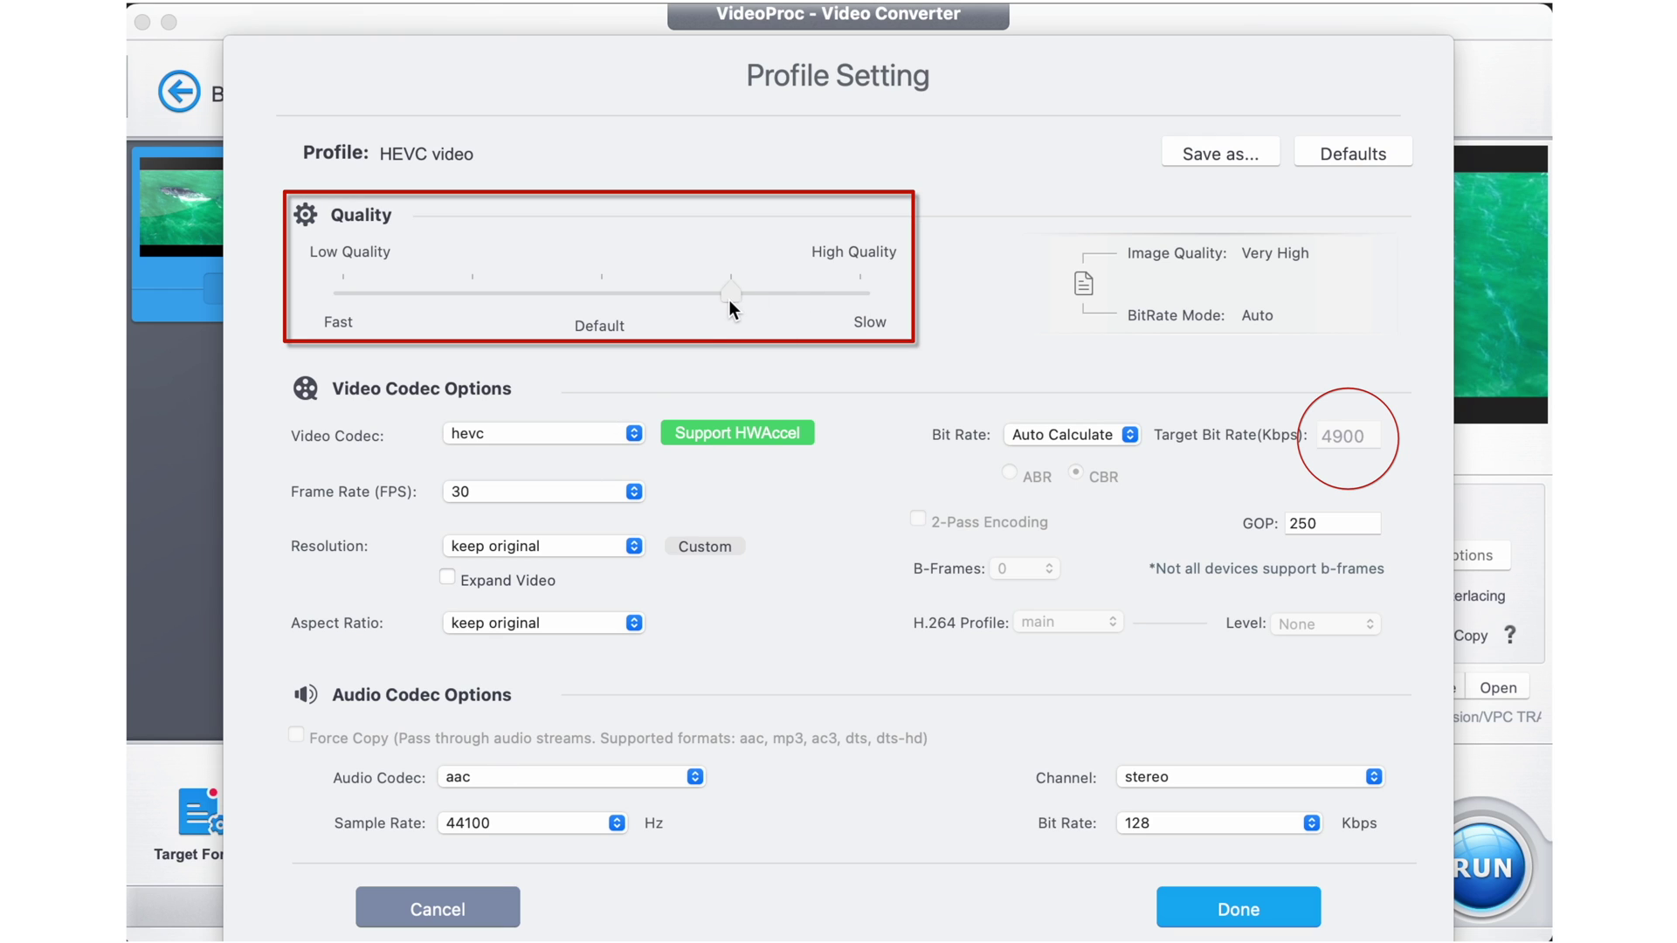
Step: Change the HEVC bit rate to manual CBR with a 1000 Kbps target and confirm
left_click(1130, 430)
left_click(1109, 458)
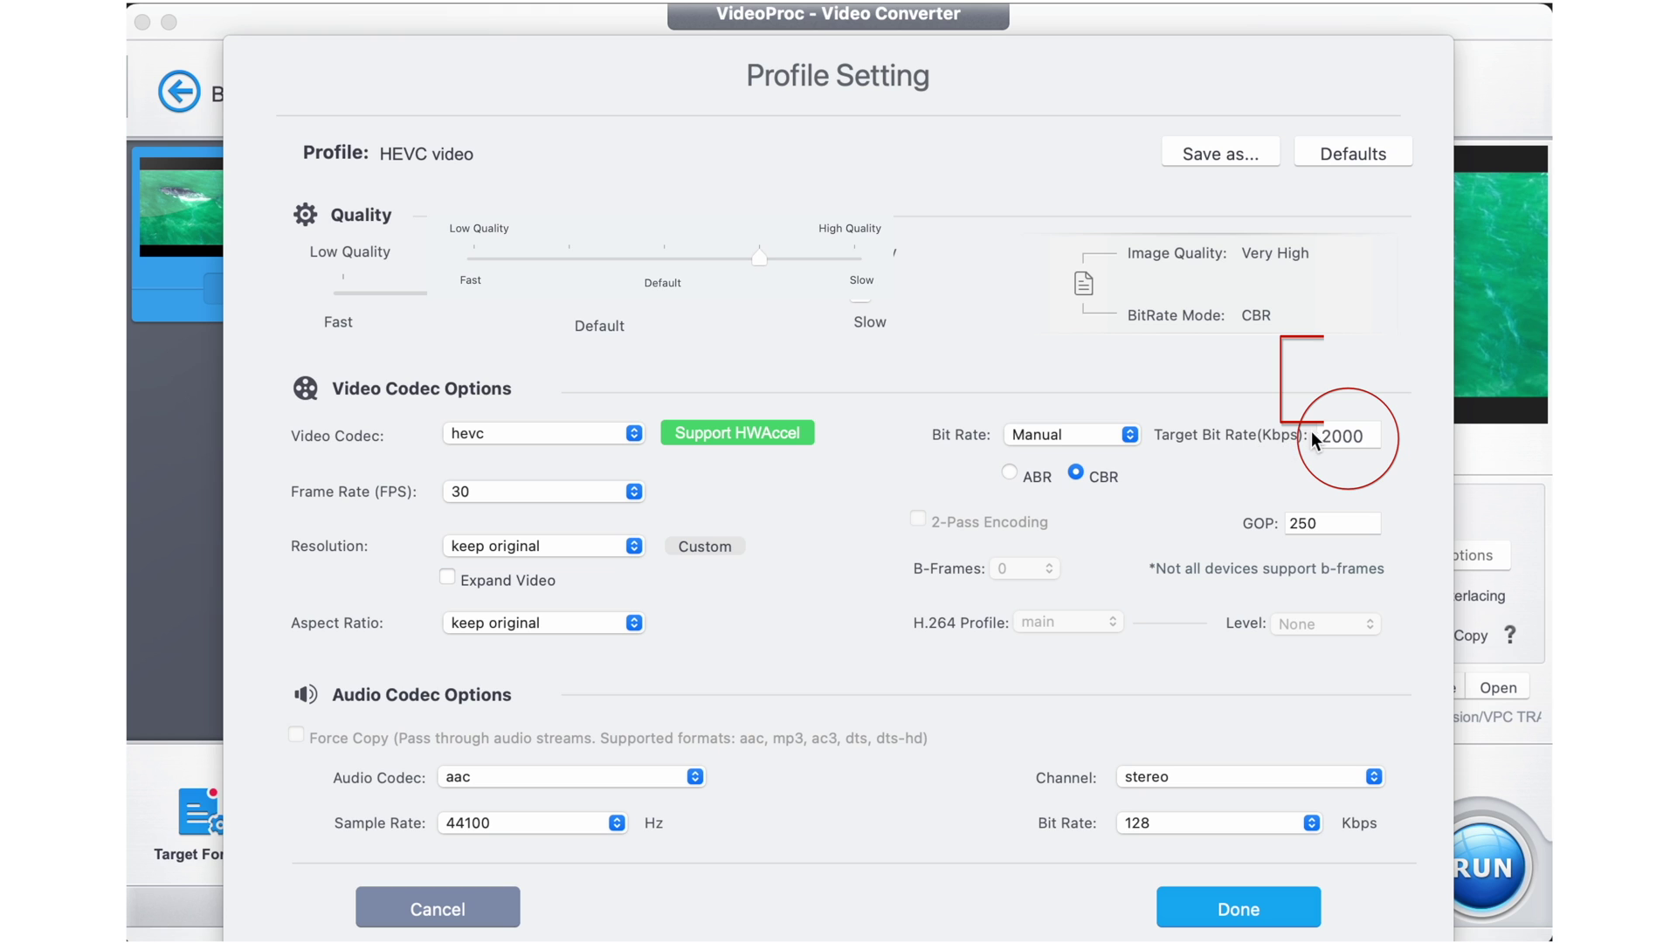
key("BackSpace")
type("1")
left_click(1241, 917)
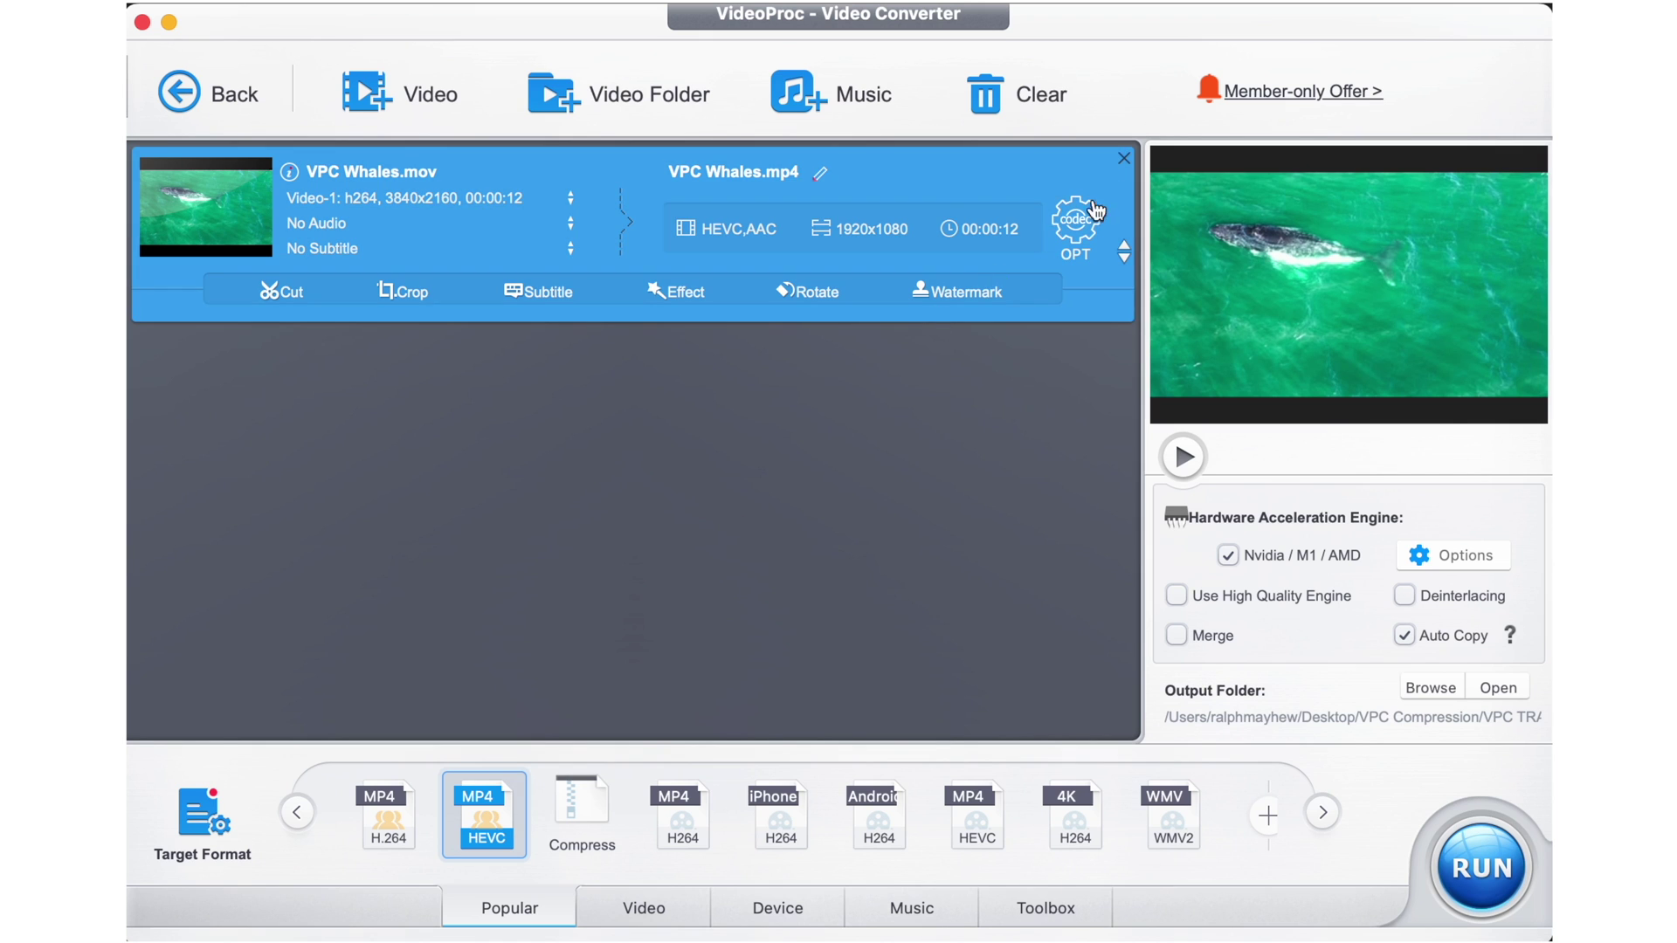
Step: Disable all audio tracks in the whale clip's output via Edit Video
left_click(1073, 227)
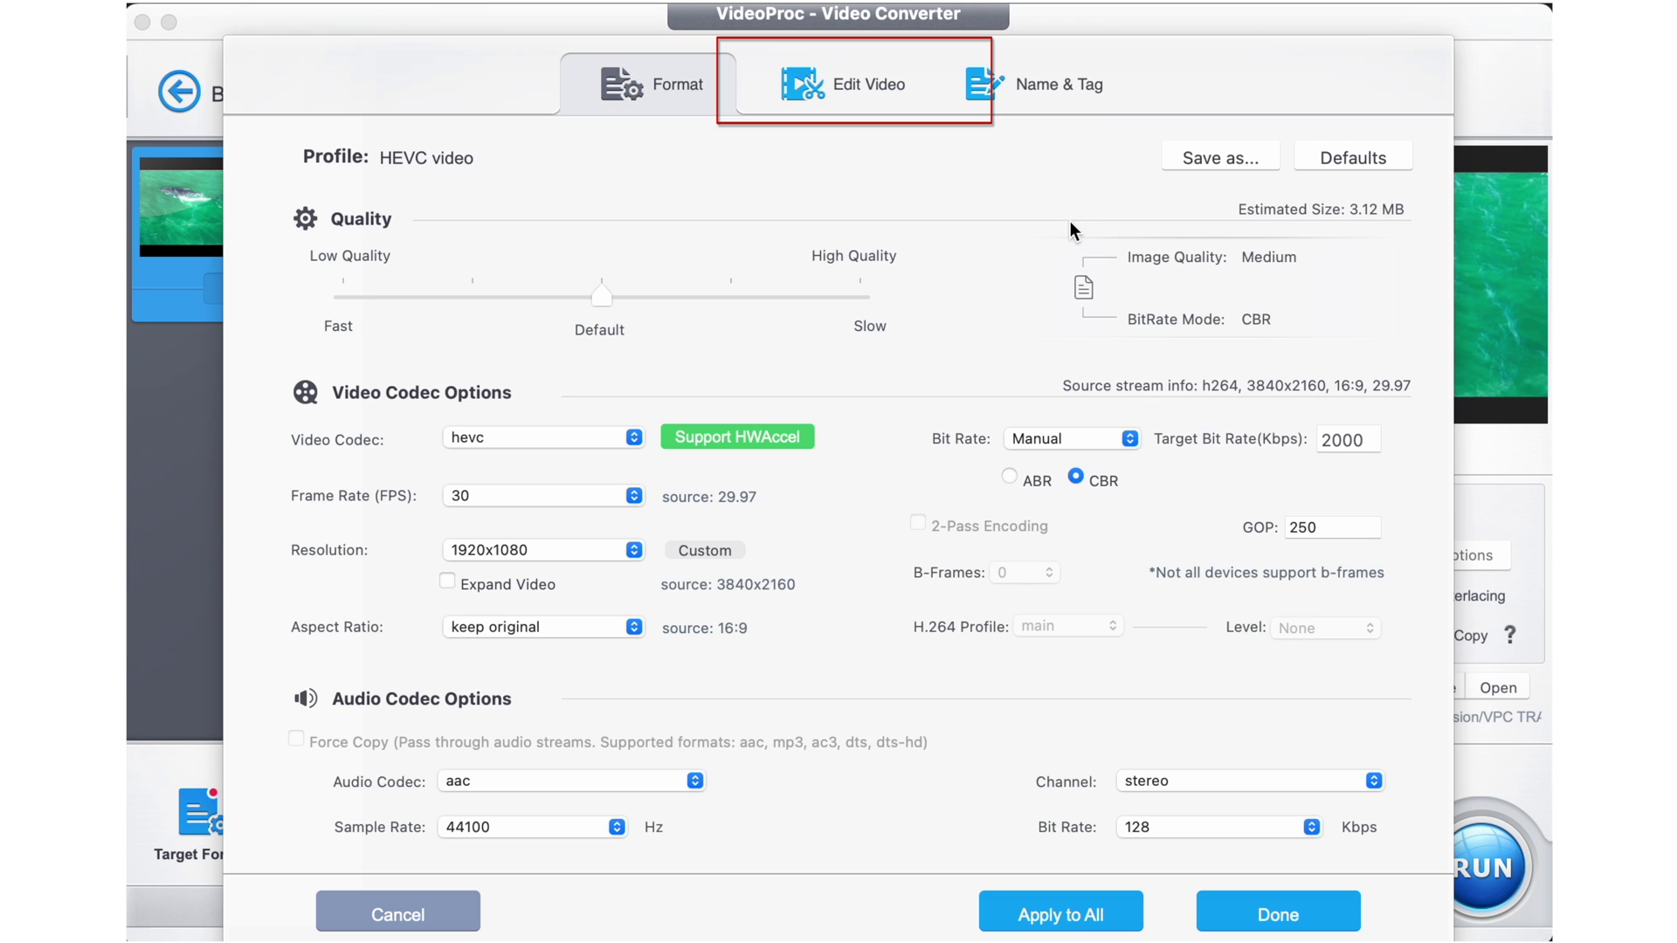
left_click(886, 84)
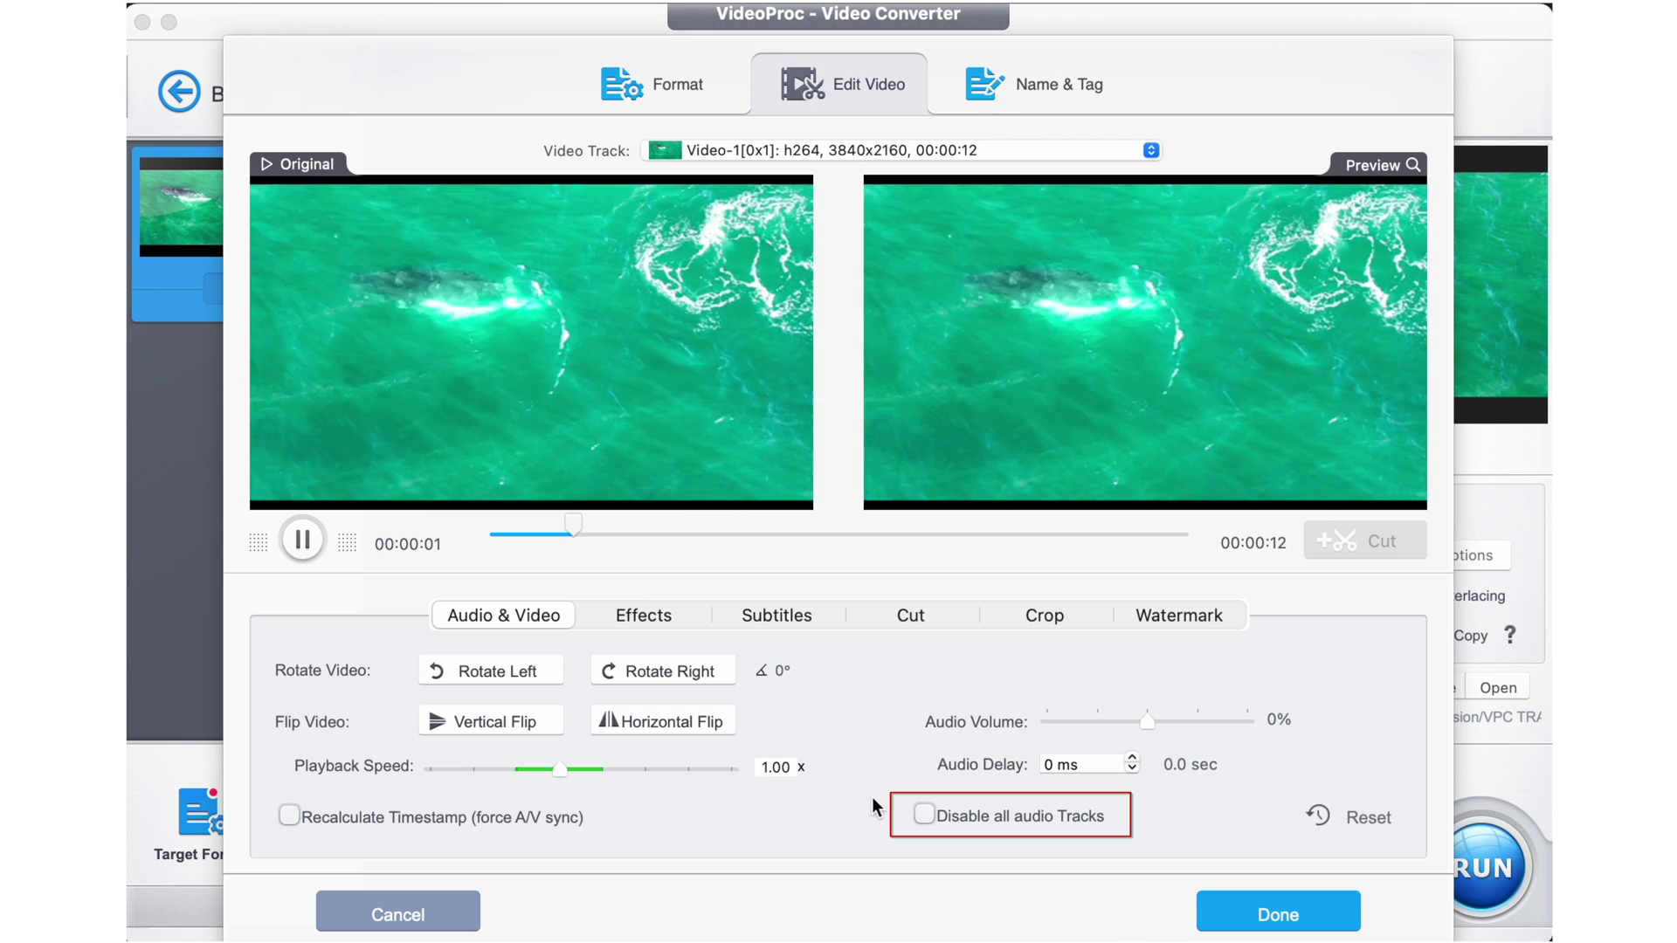
left_click(924, 814)
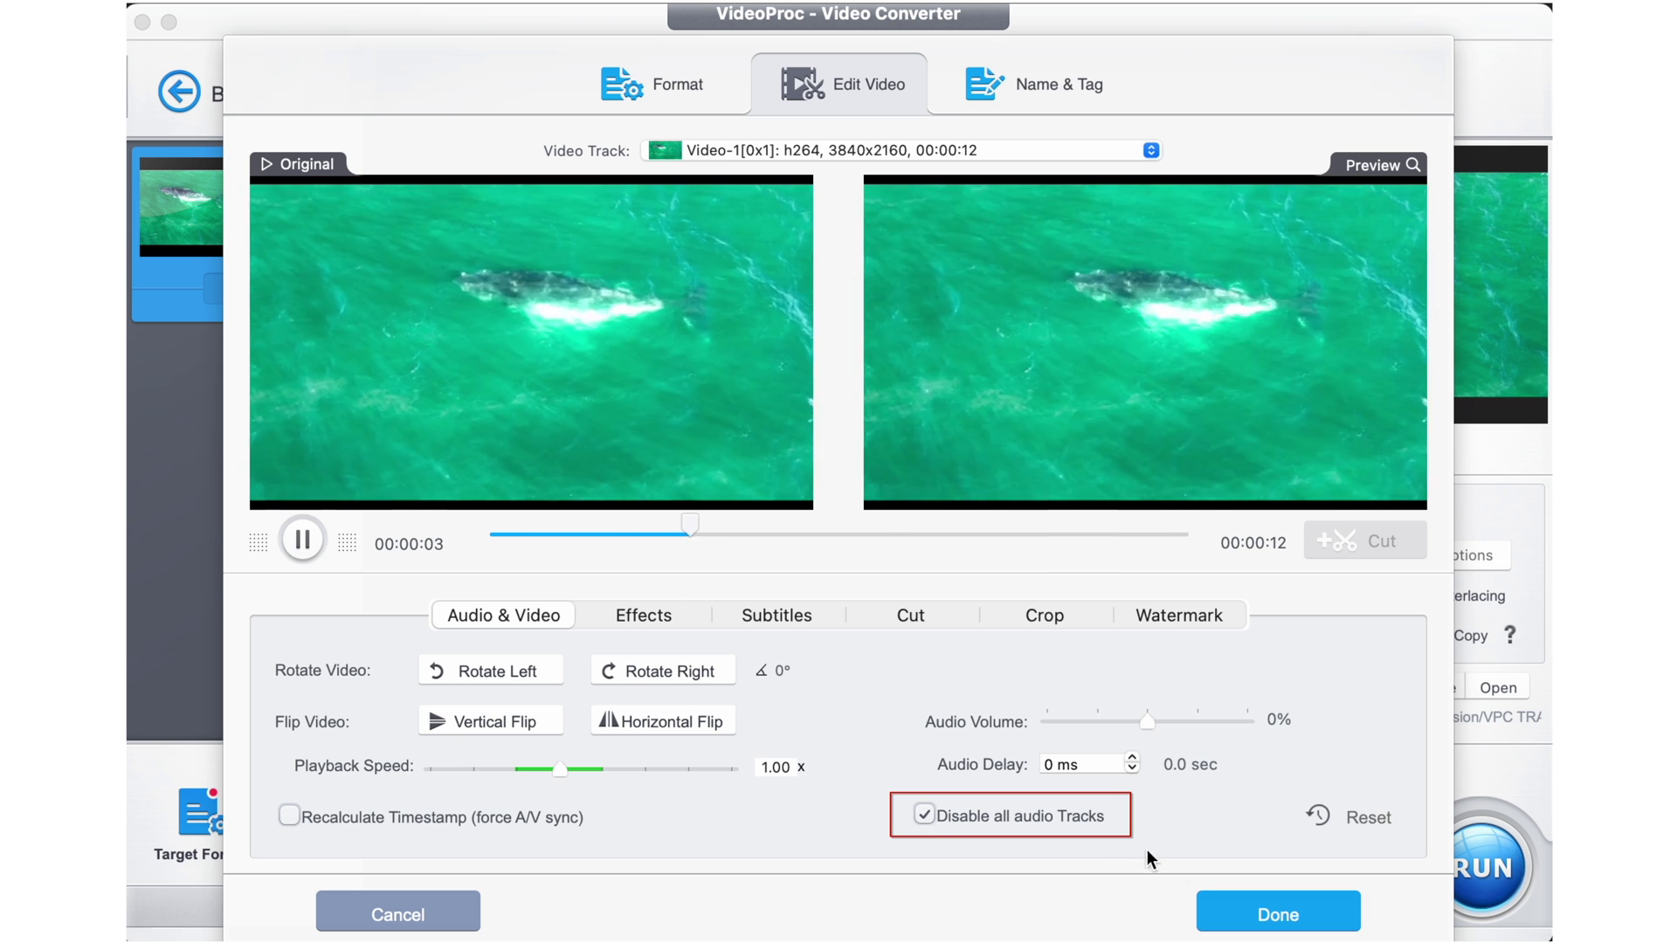
left_click(1260, 917)
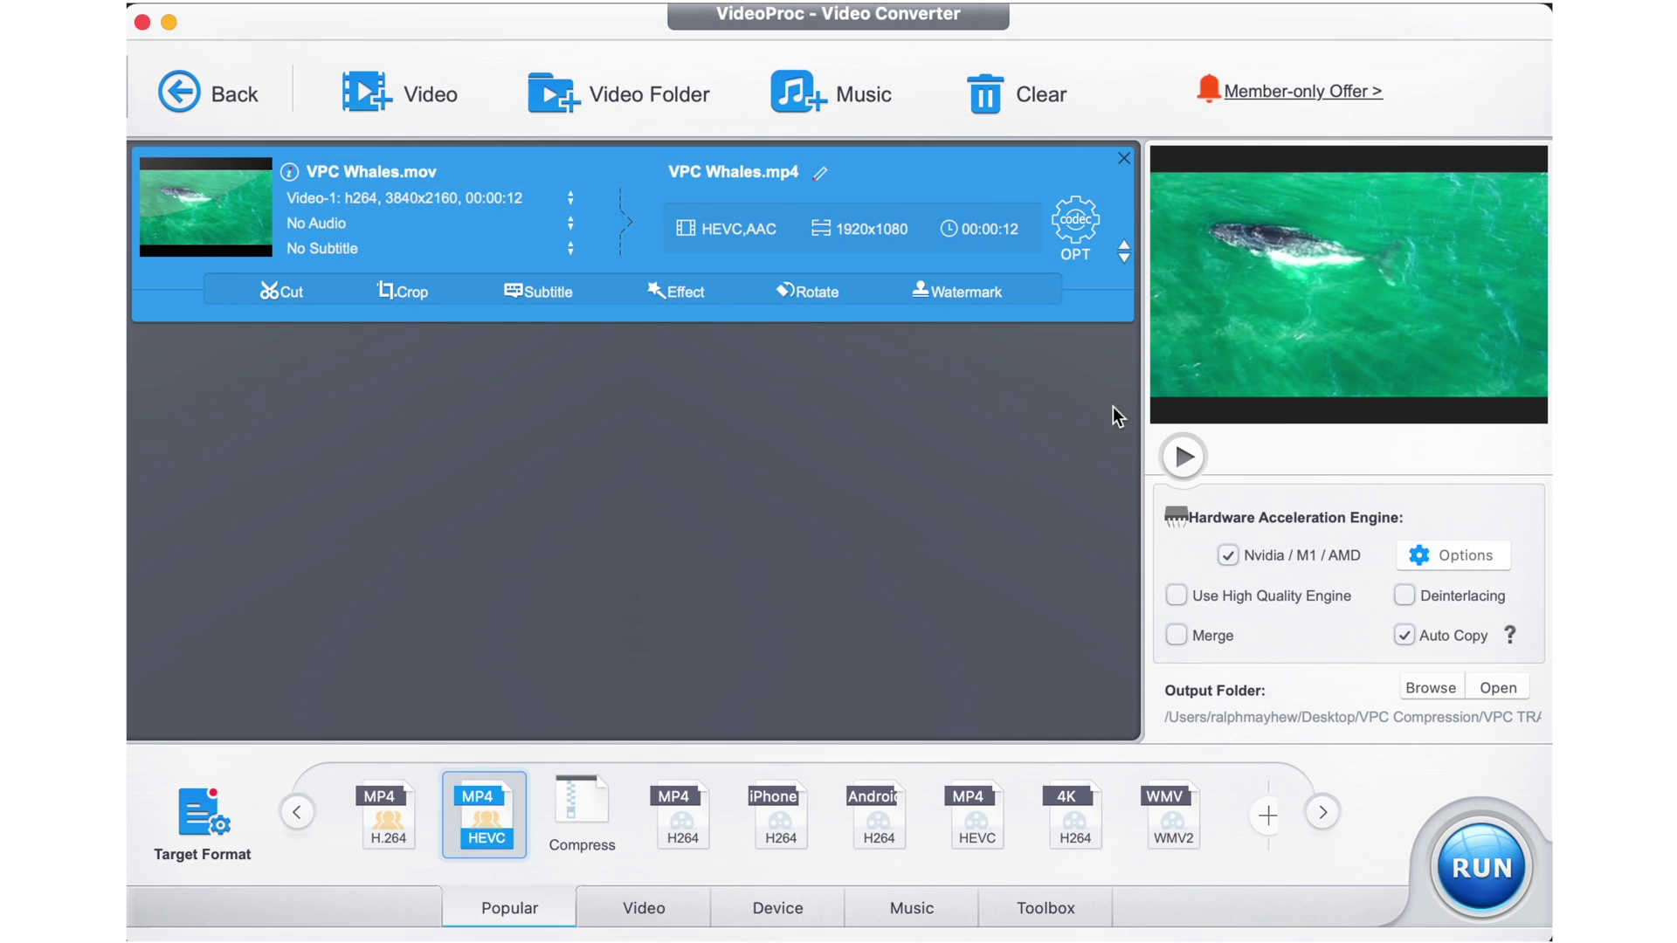
Step: Keep the 44100 sample rate and set the audio bit rate to 112 Kbps
left_click(1075, 220)
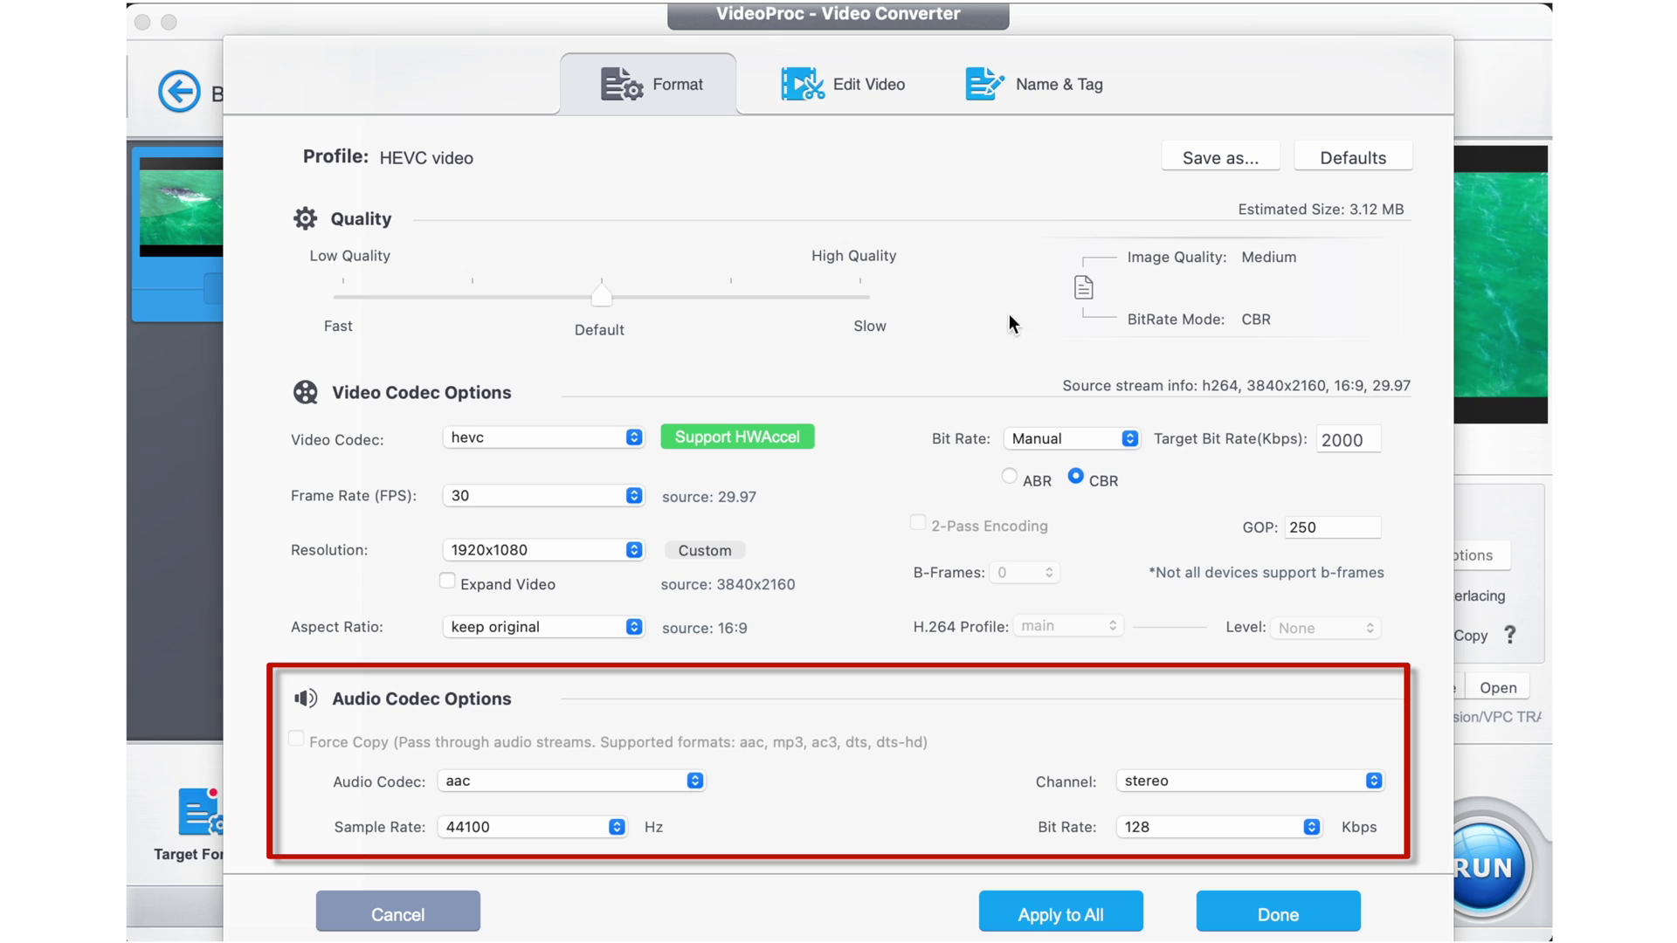
left_click(617, 826)
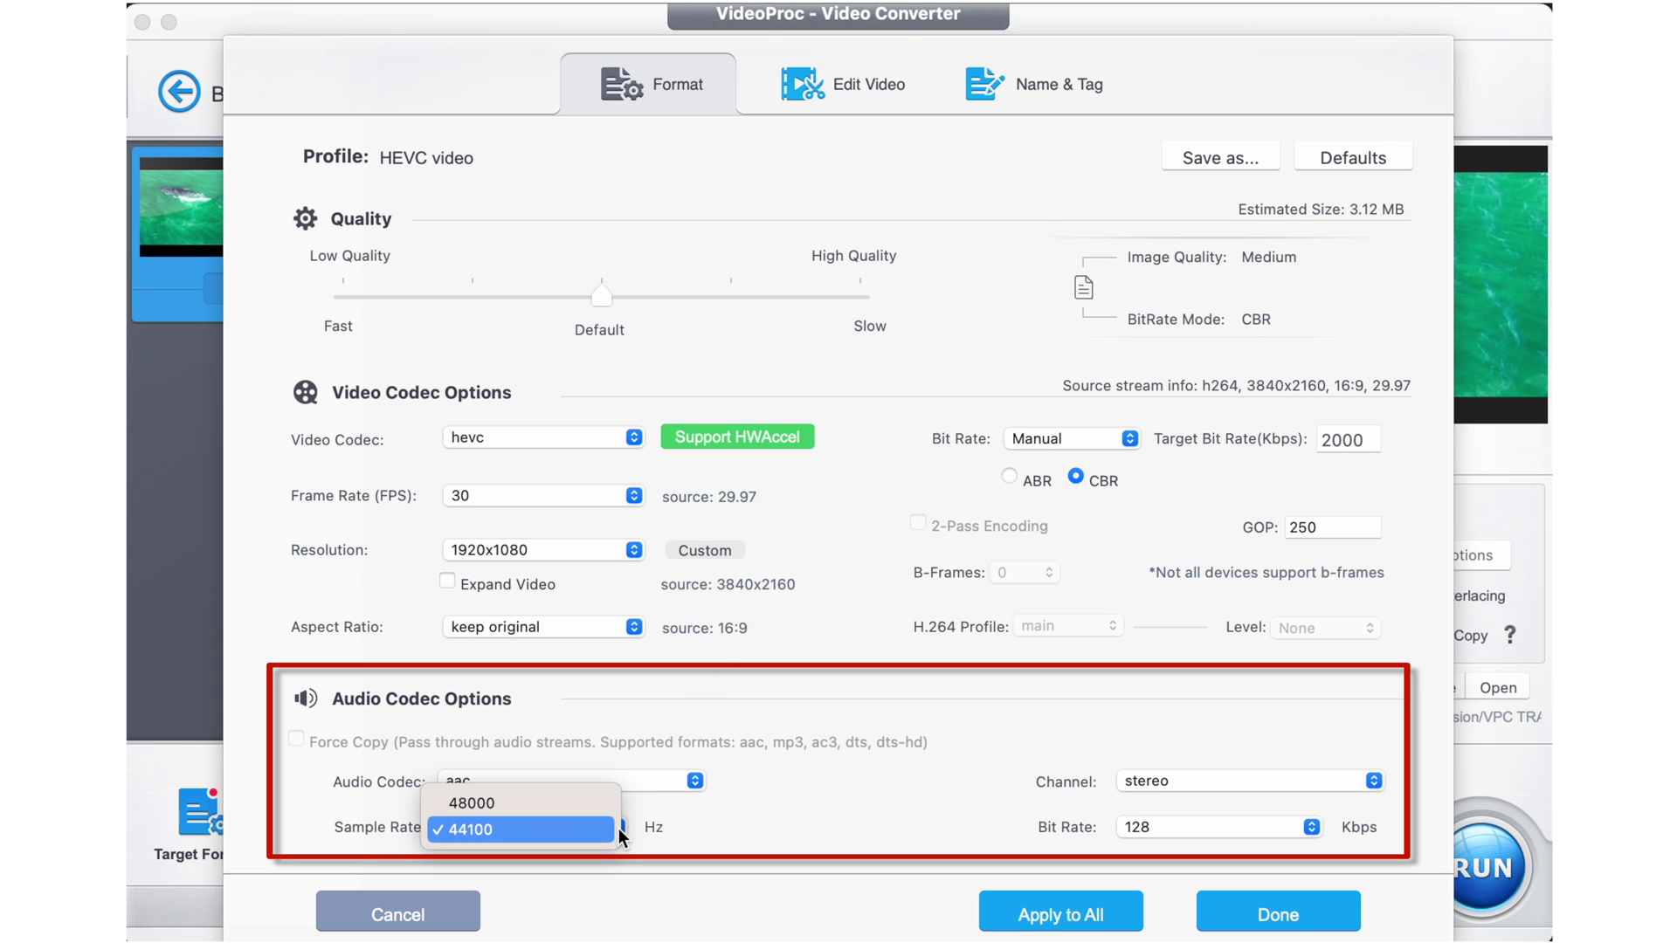
left_click(619, 828)
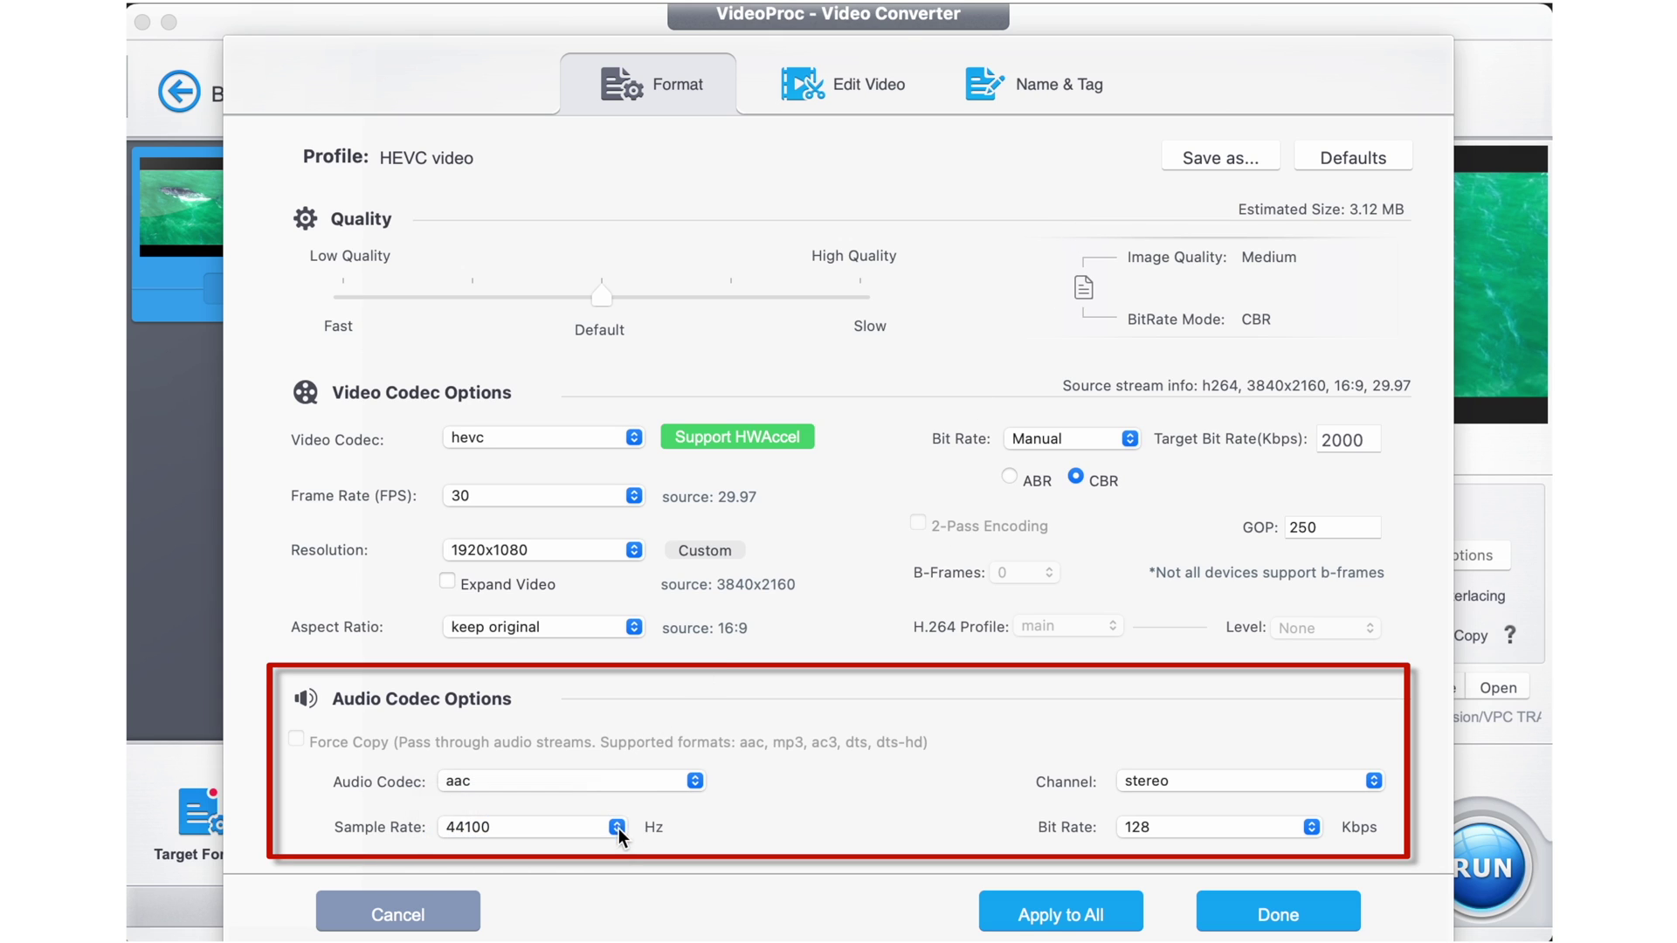
left_click(1310, 826)
left_click(1291, 854)
left_click(1312, 826)
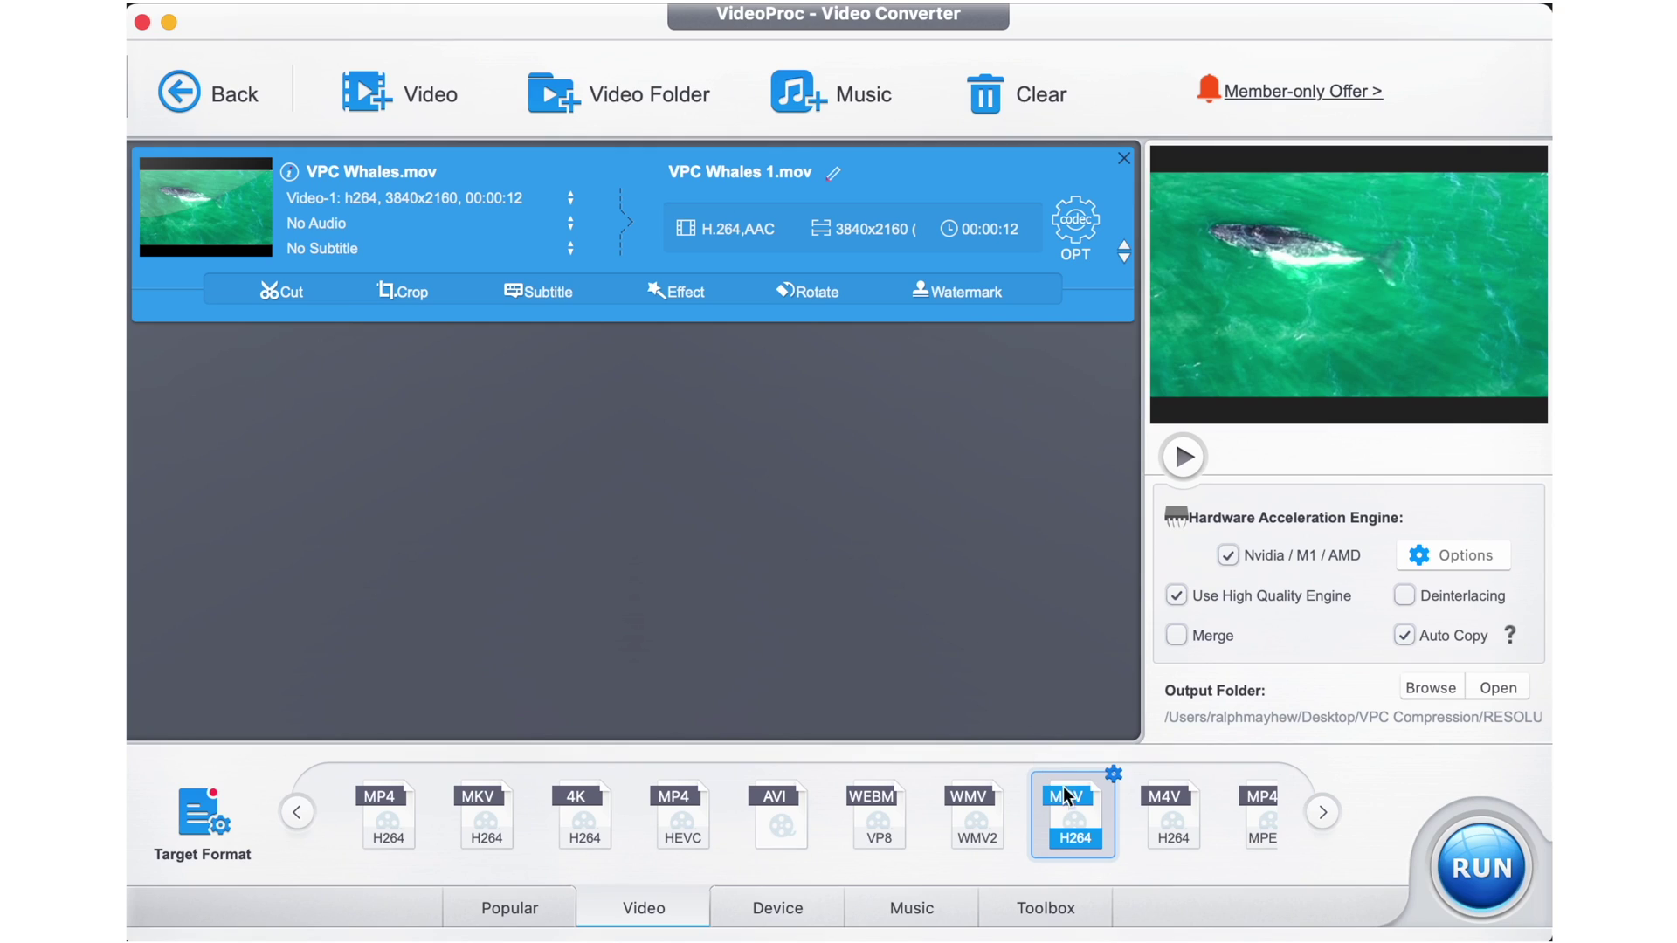
Step: Convert to a 1920x1080 MOV H264 and compare its size with the original
double_click(1071, 805)
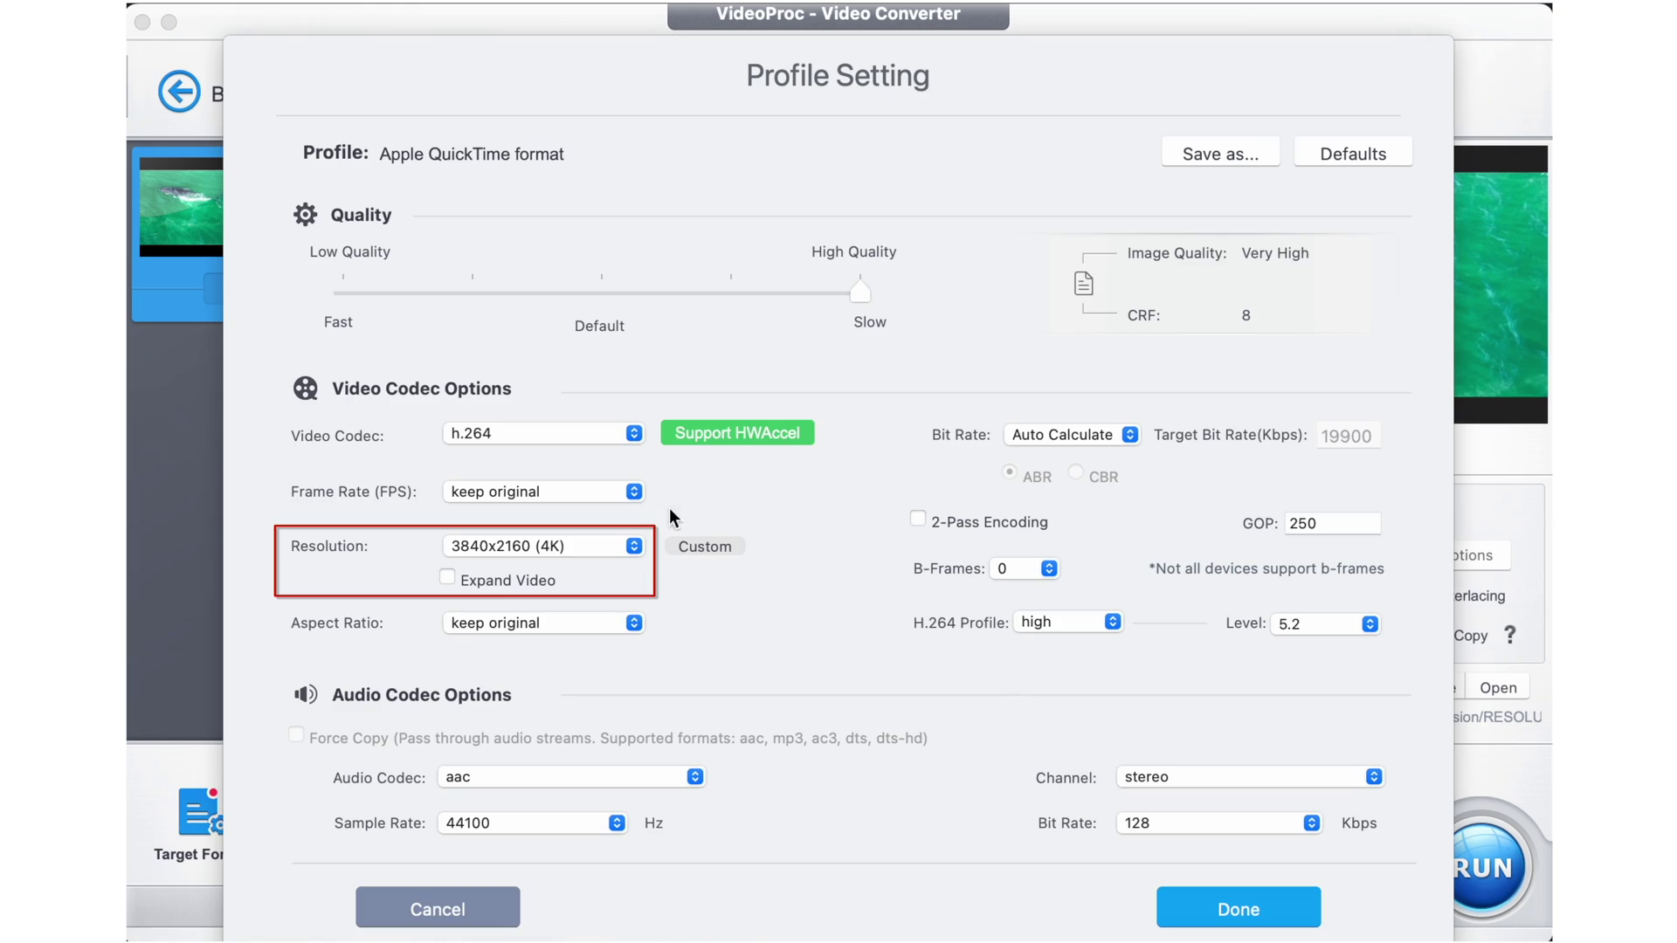
left_click(634, 546)
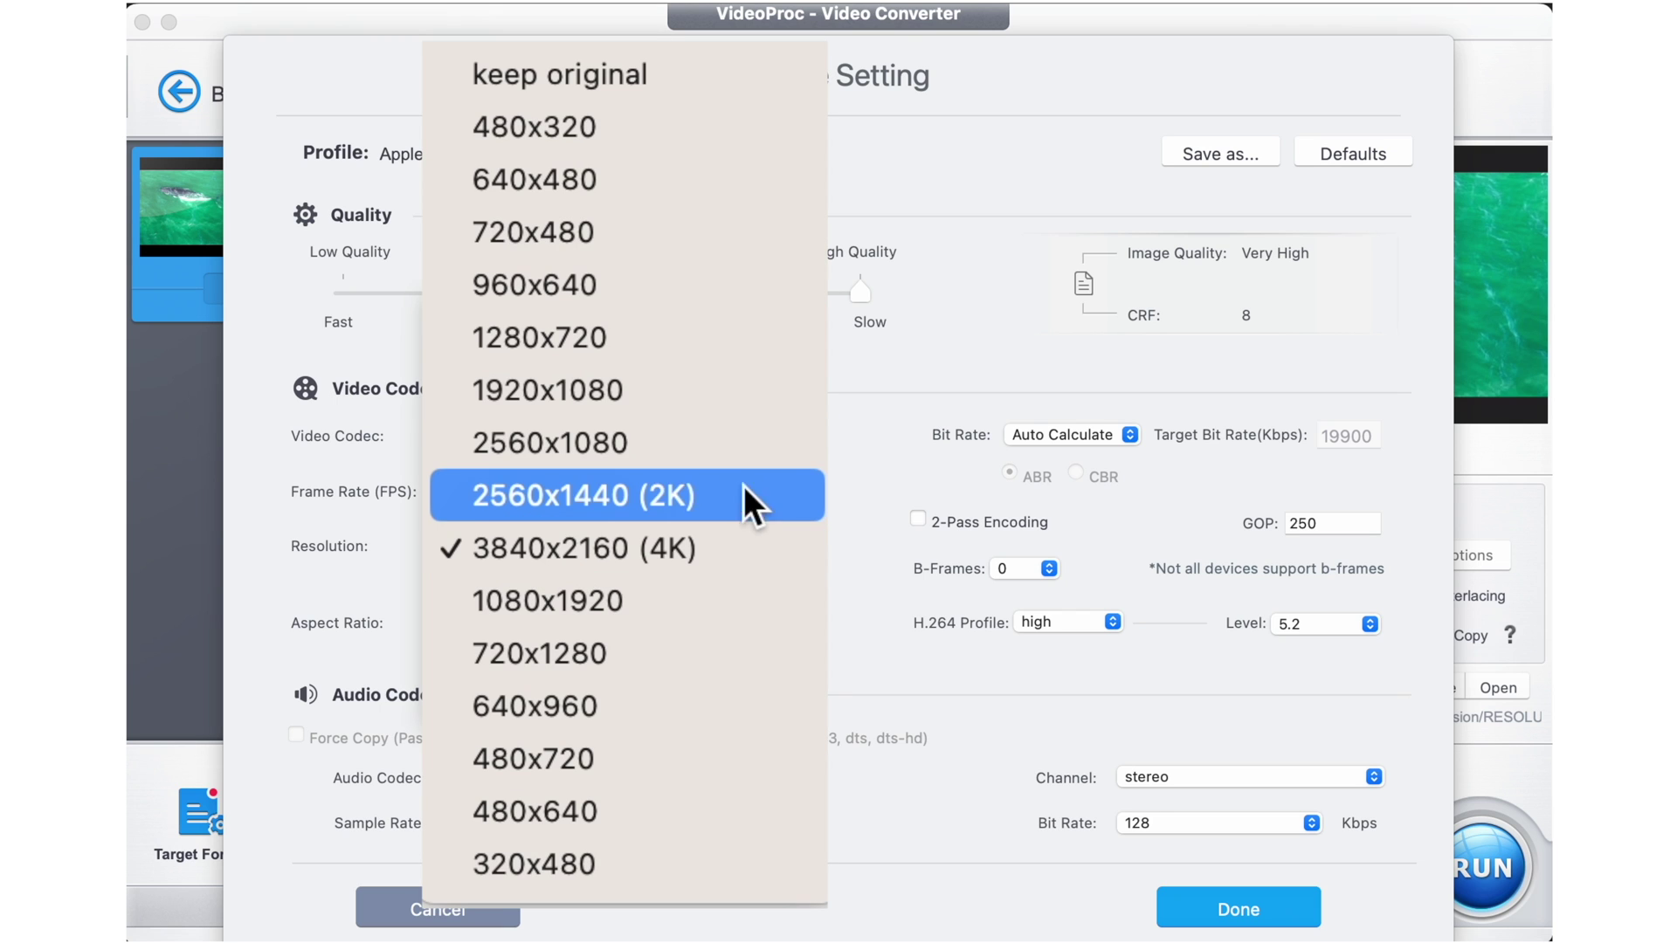
left_click(718, 391)
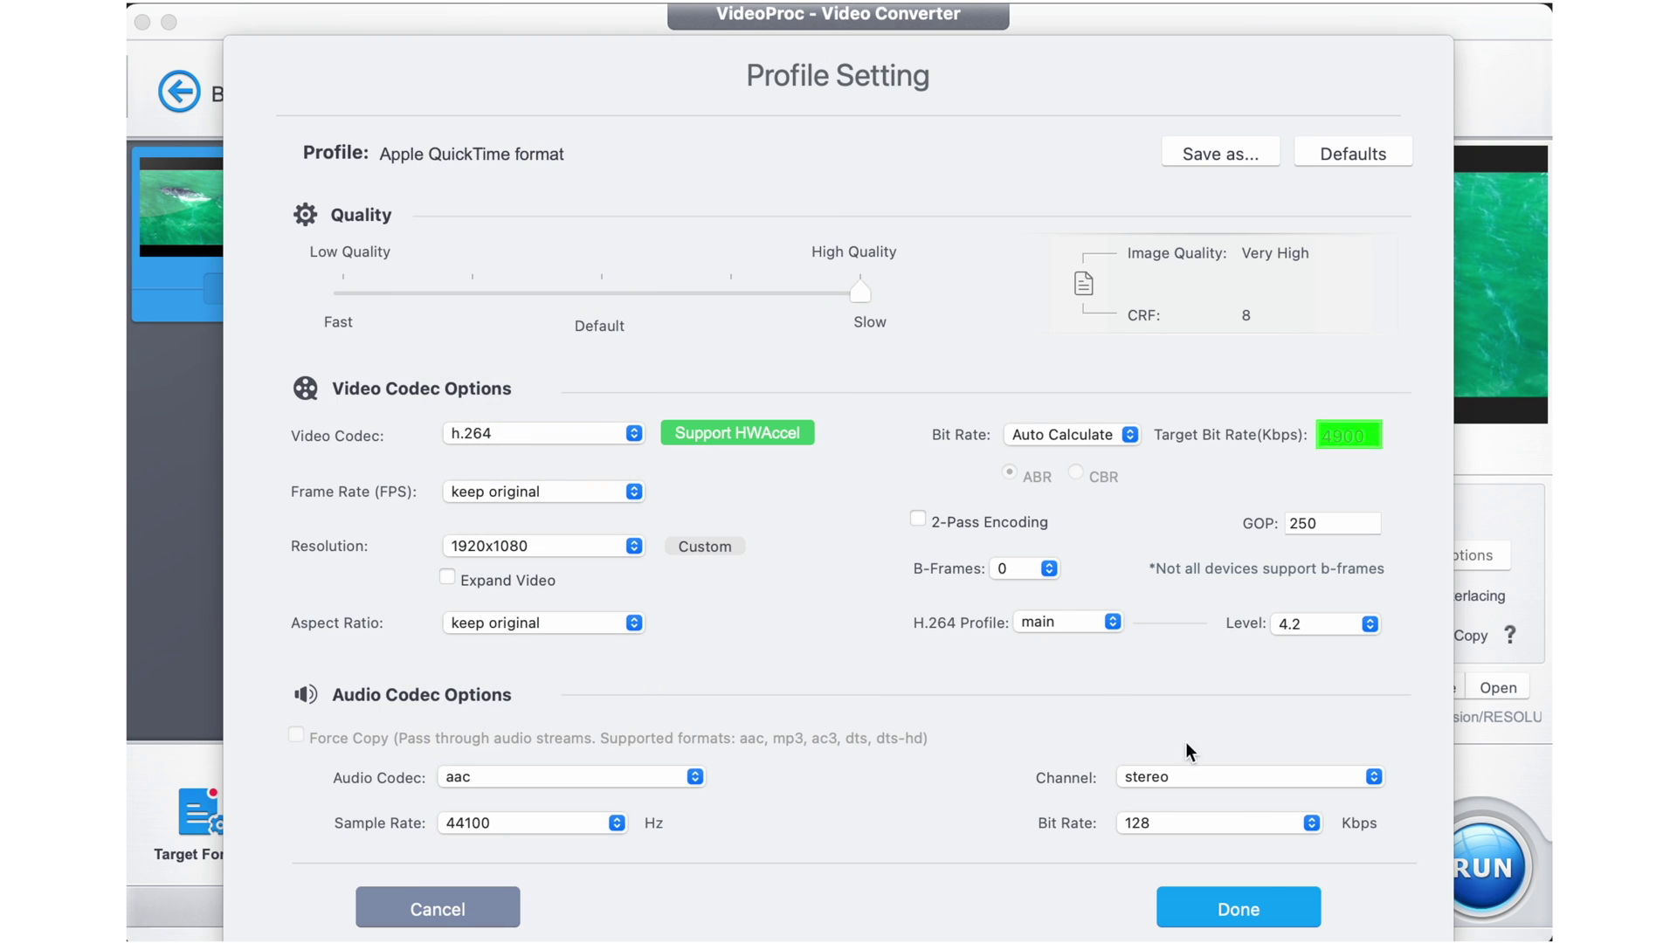
left_click(1266, 910)
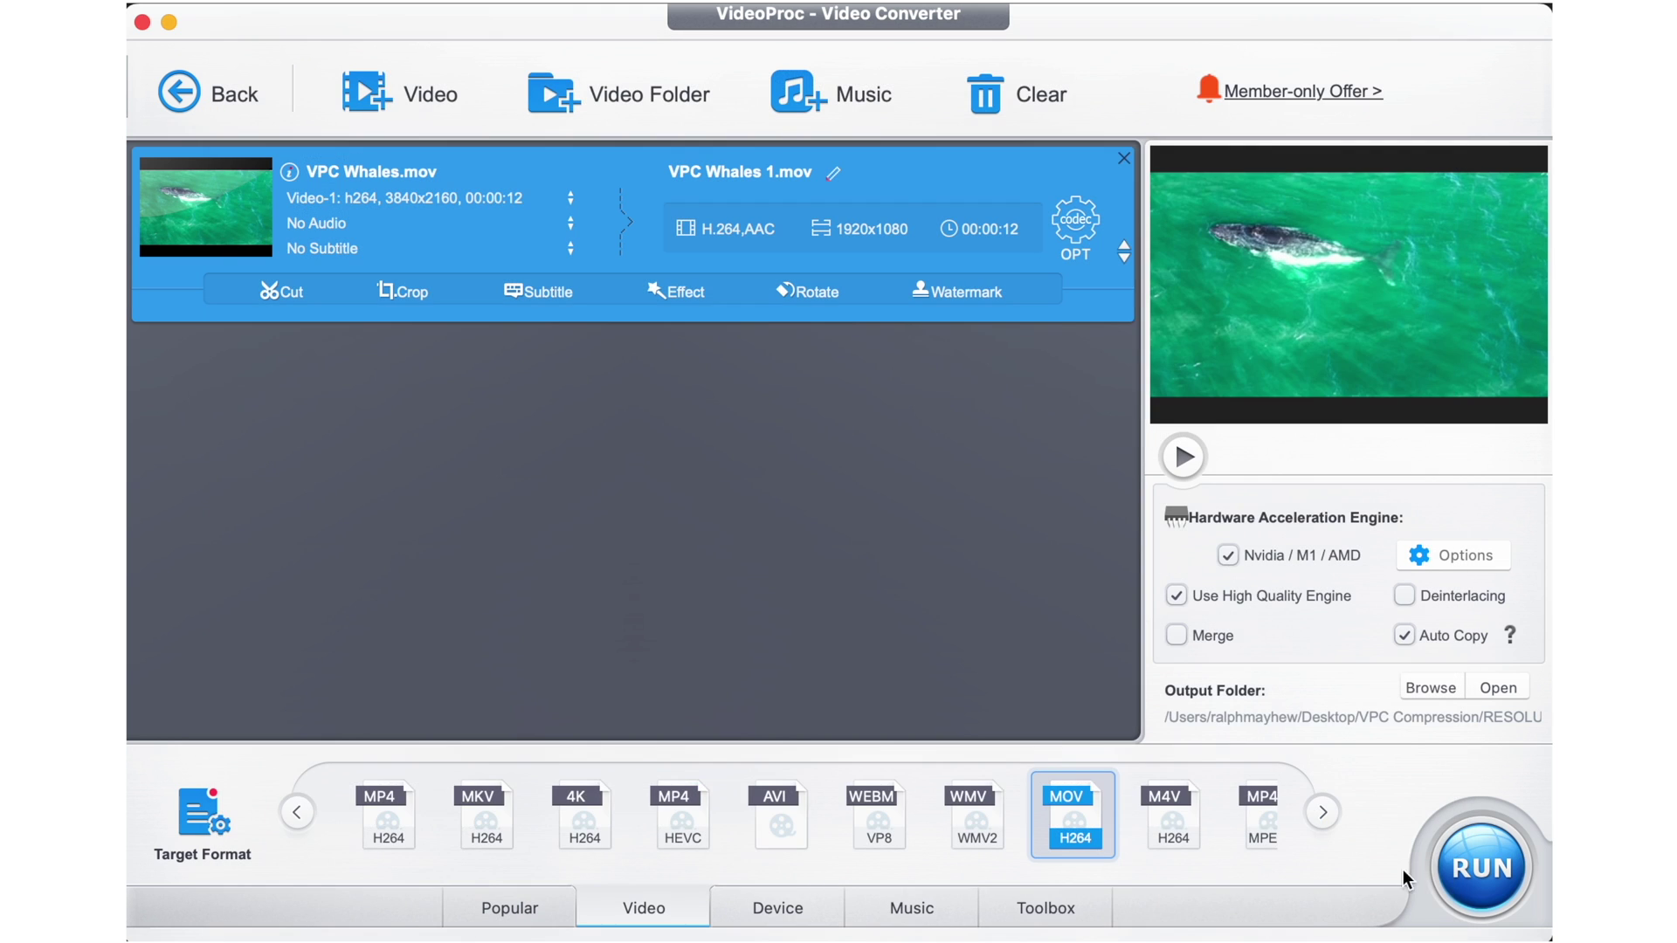
left_click(1476, 850)
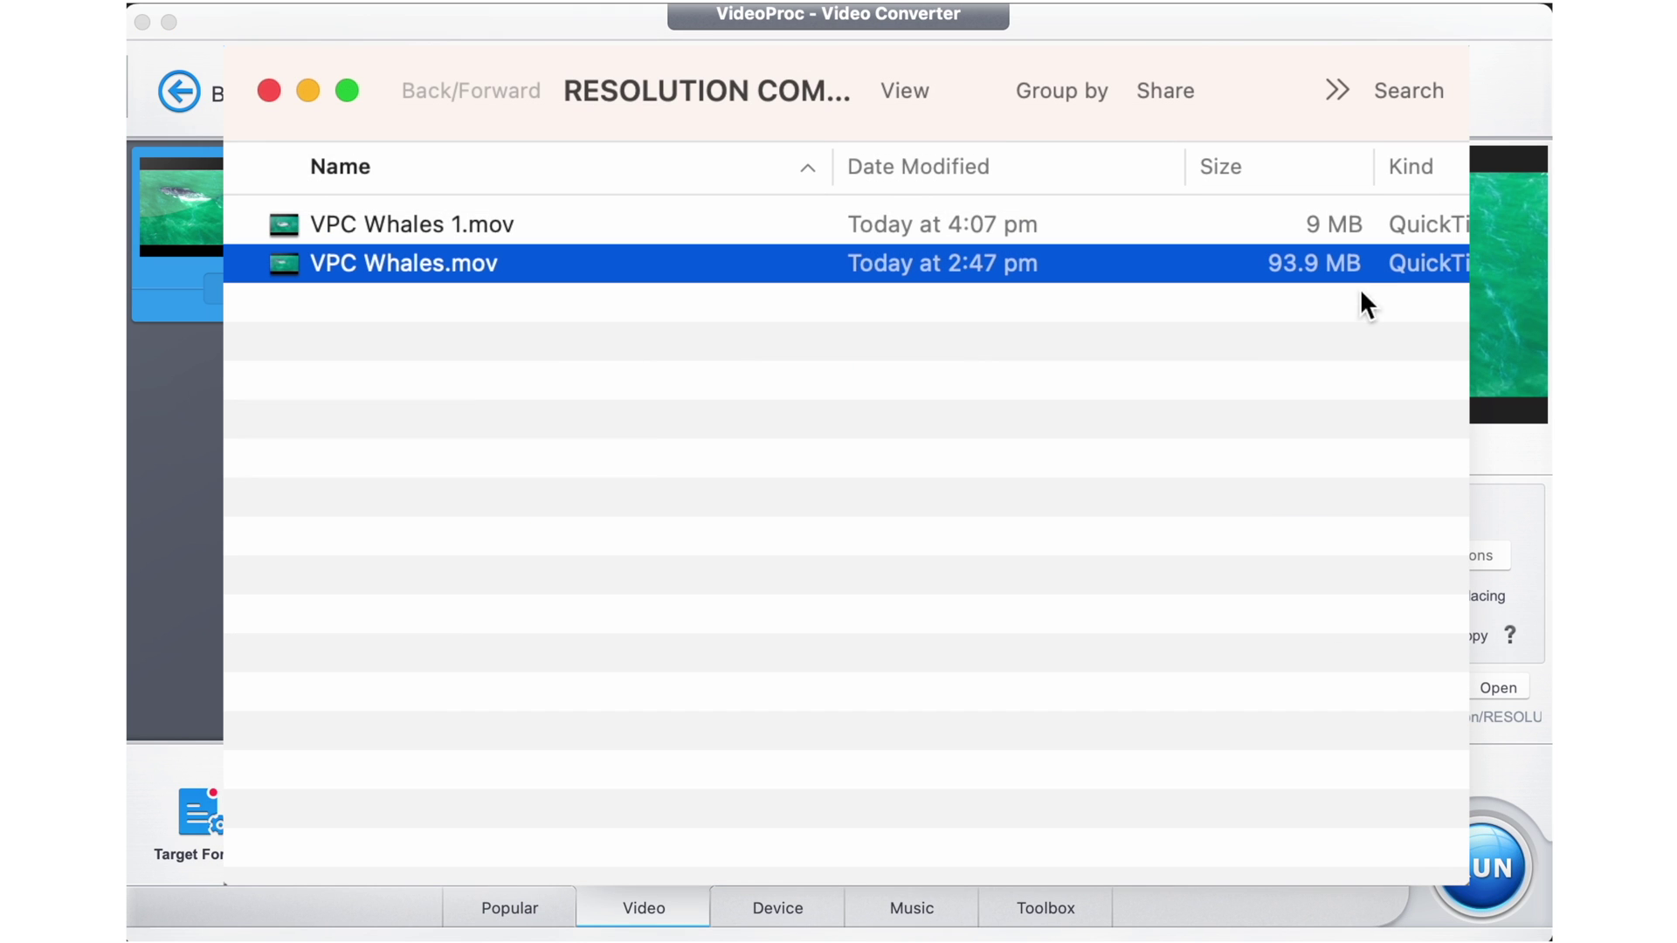
left_click(1336, 221)
left_click(1335, 261)
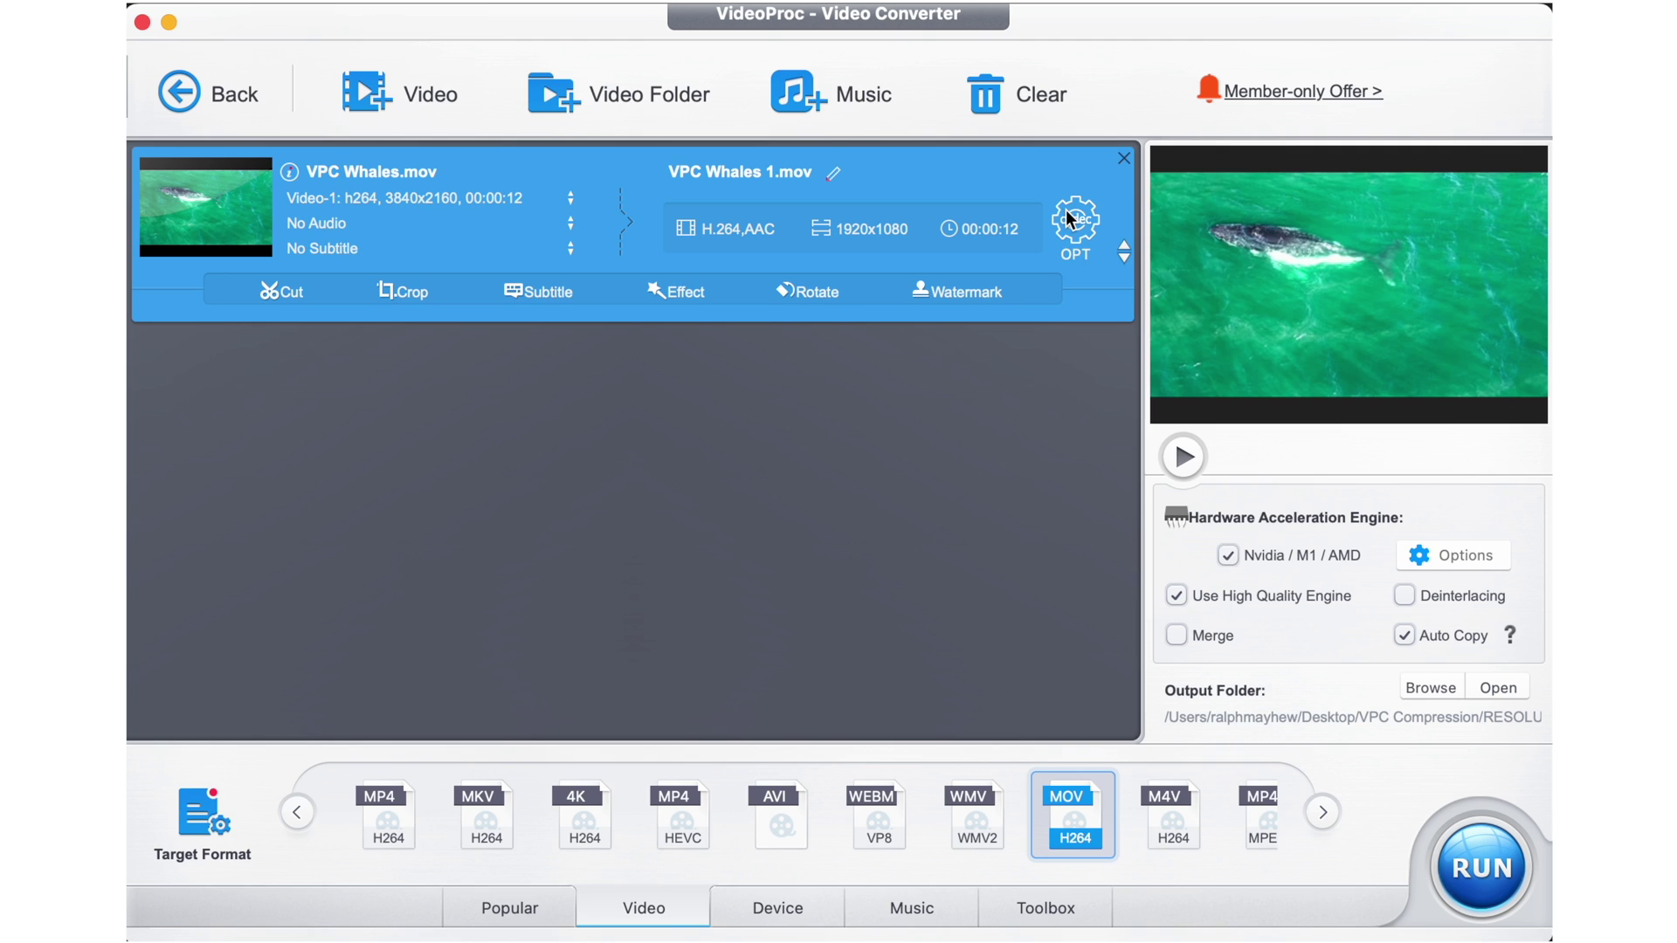
Step: Convert again at 1280x720 and compare the new output's file size
left_click(1069, 208)
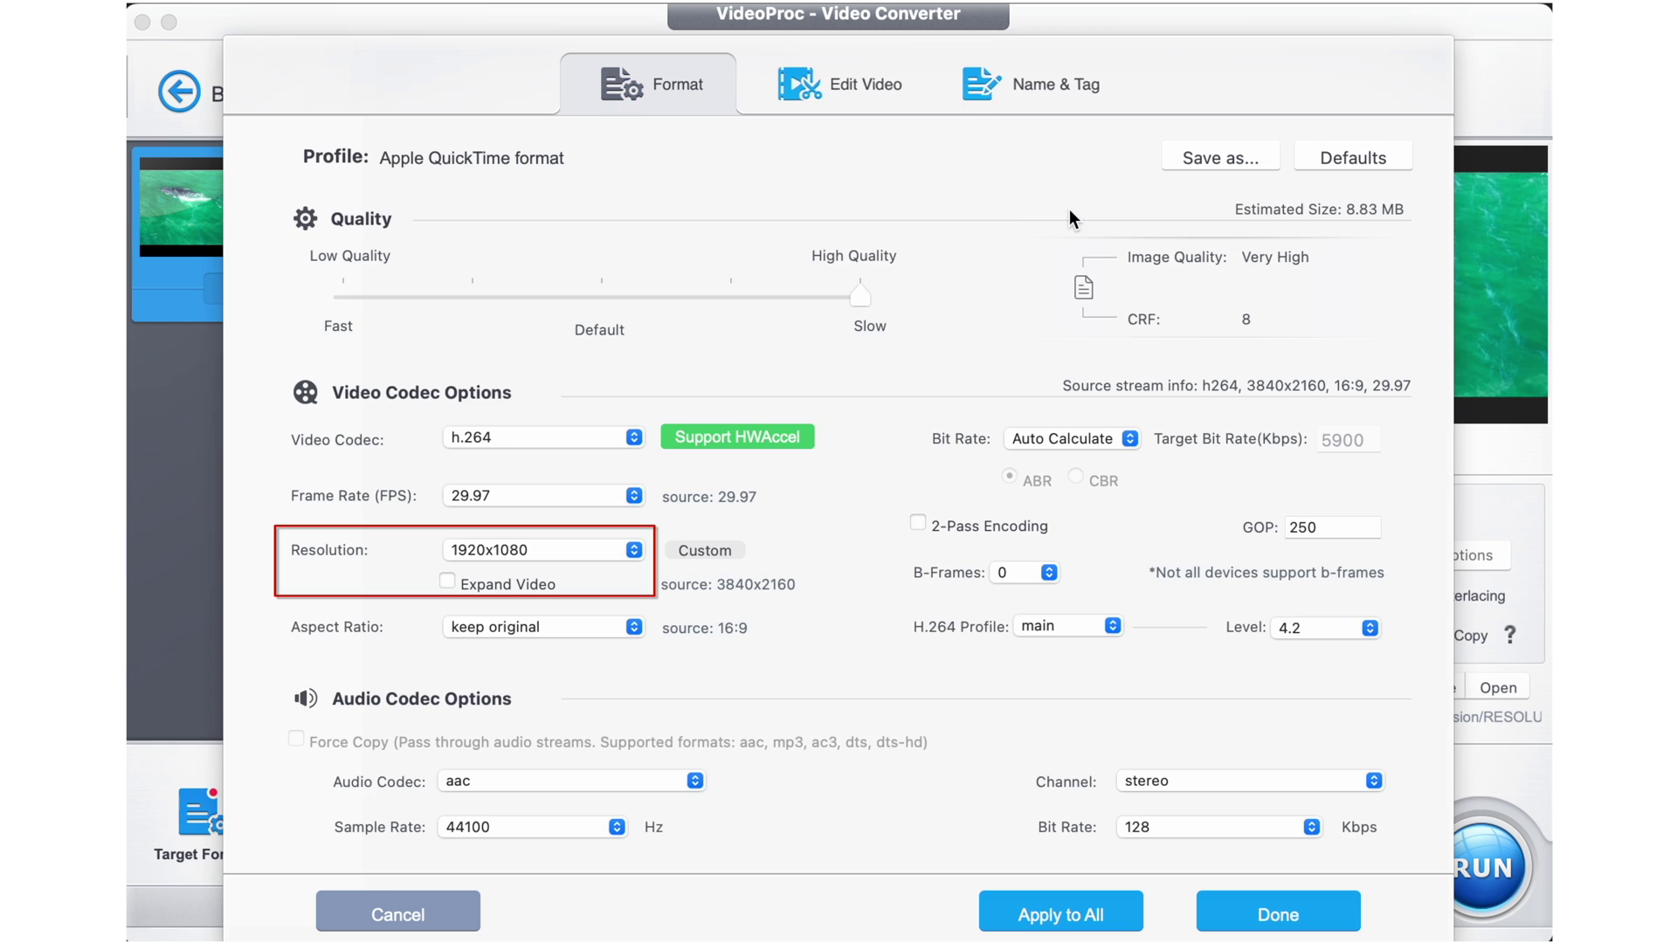
left_click(634, 550)
left_click(751, 396)
left_click(1278, 914)
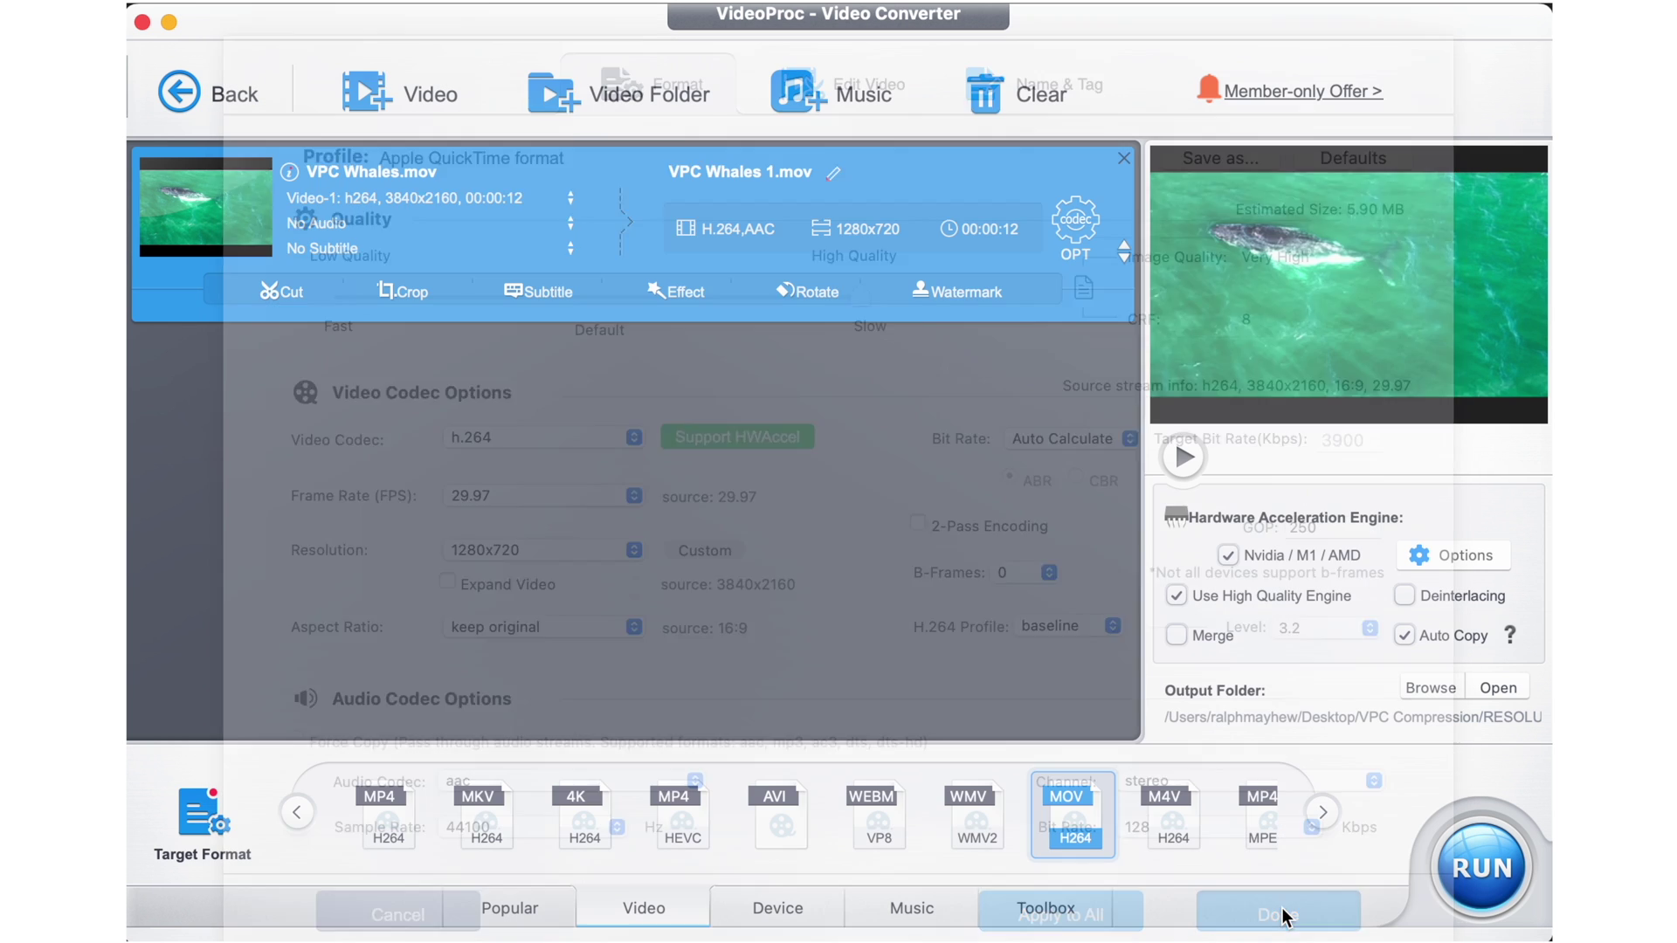
left_click(1474, 860)
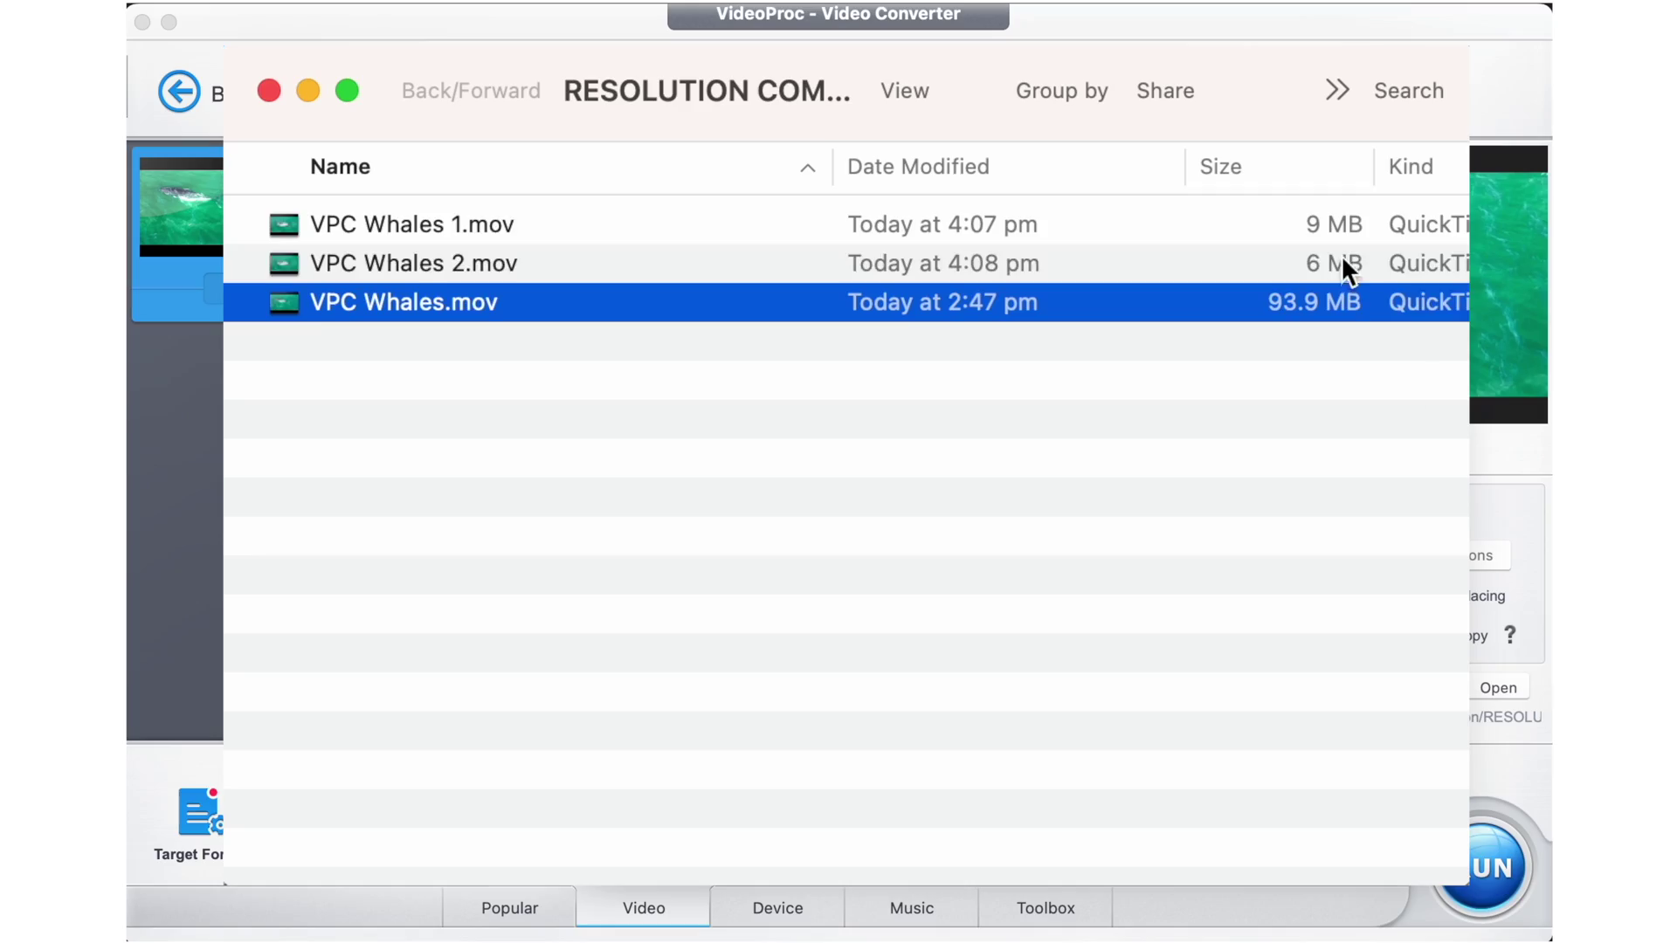
left_click(1340, 254)
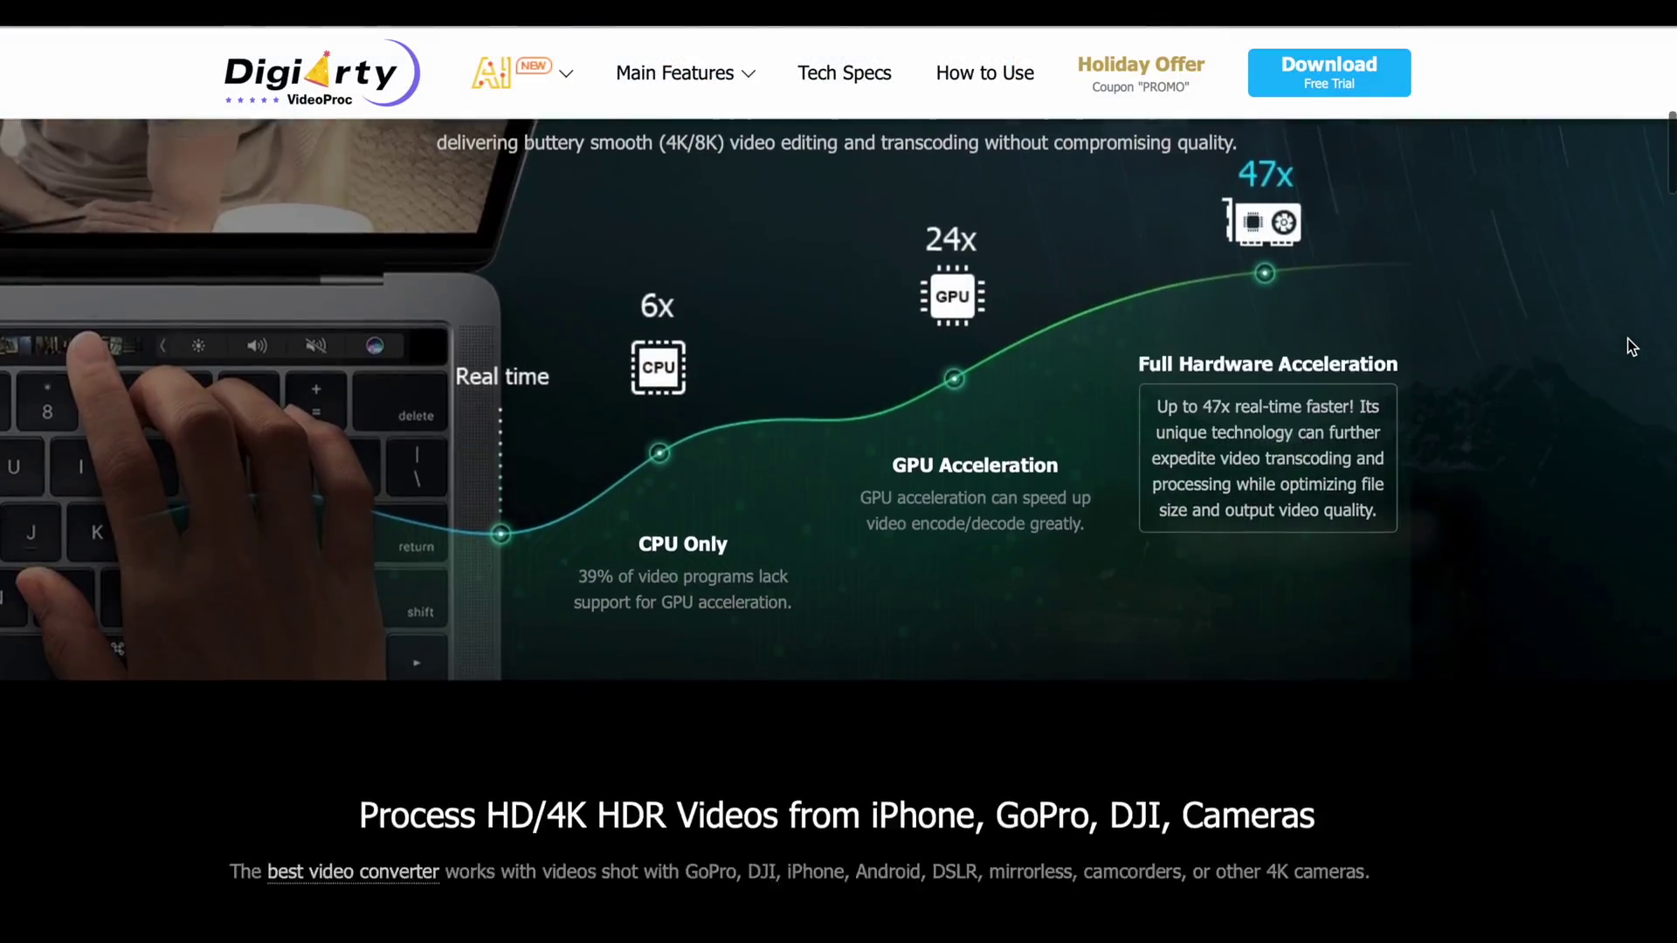
Step: Scroll the VideoProc product page down to the editing toolbox section
scroll(1631, 346, "down", 15)
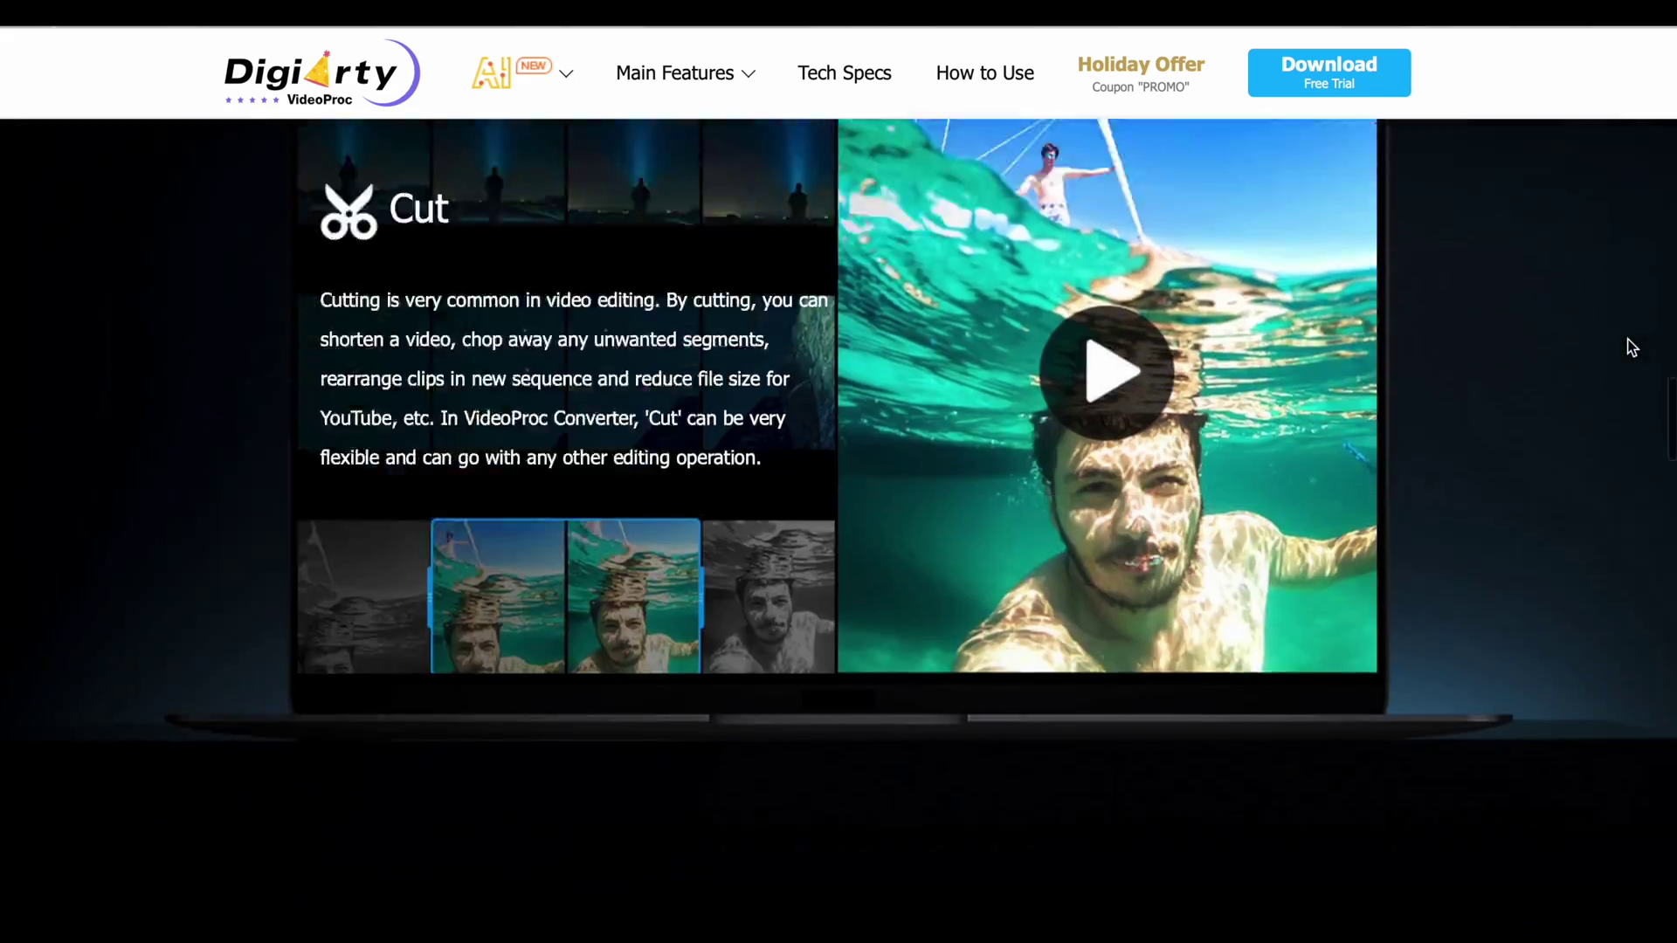
scroll(1631, 347, "down", 20)
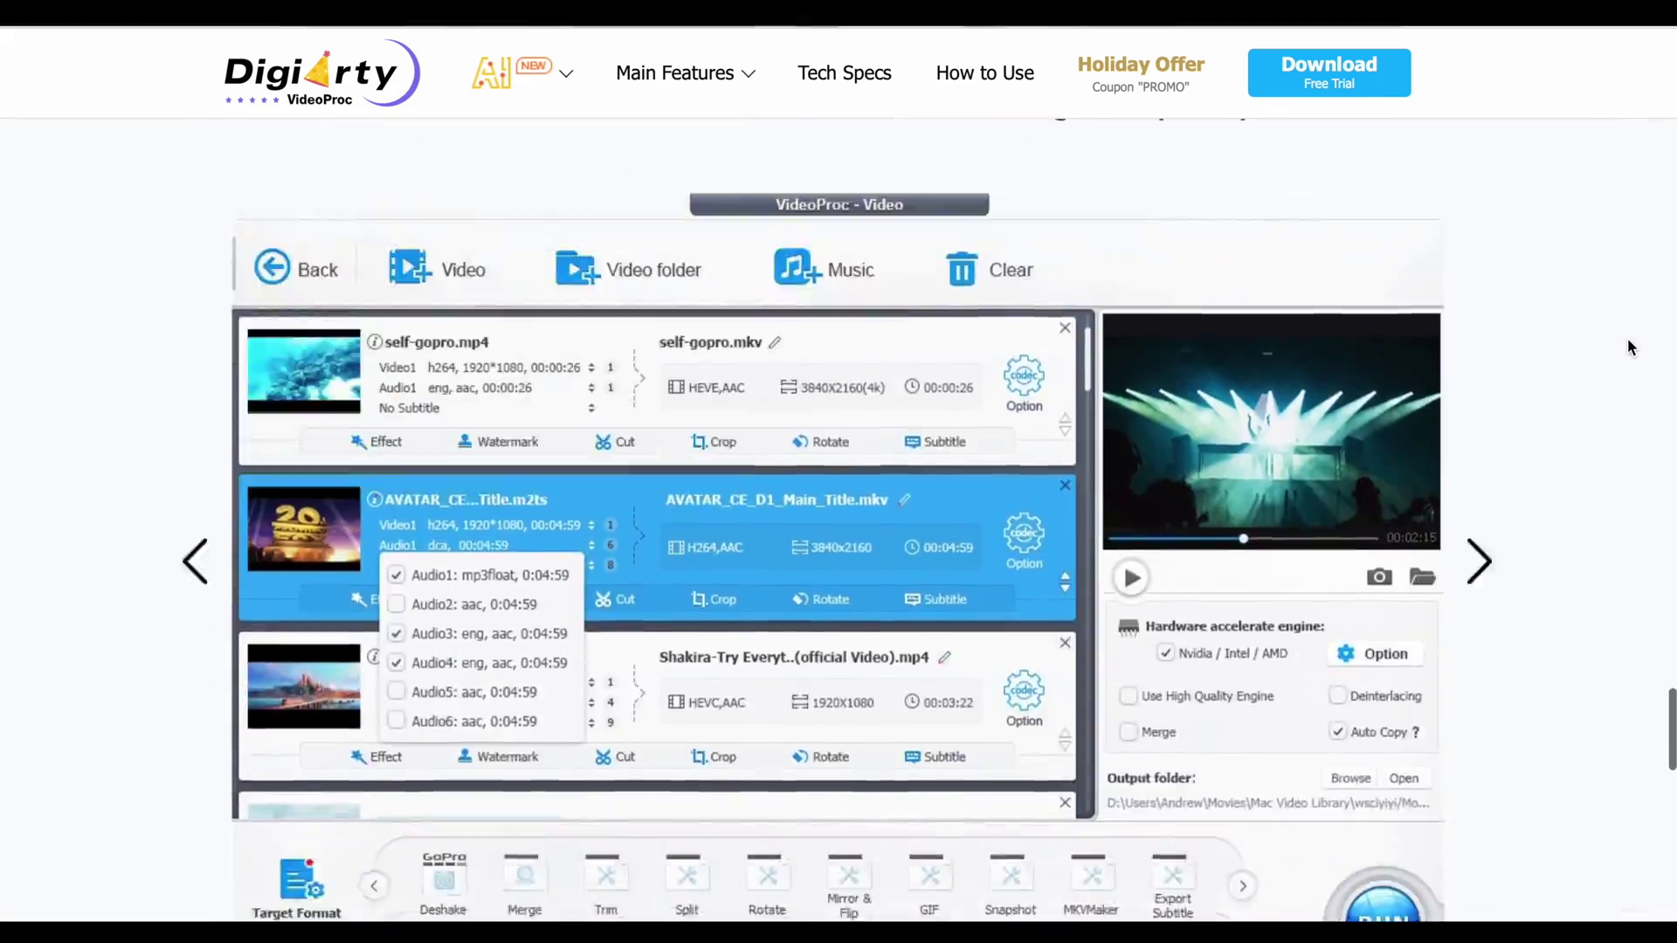